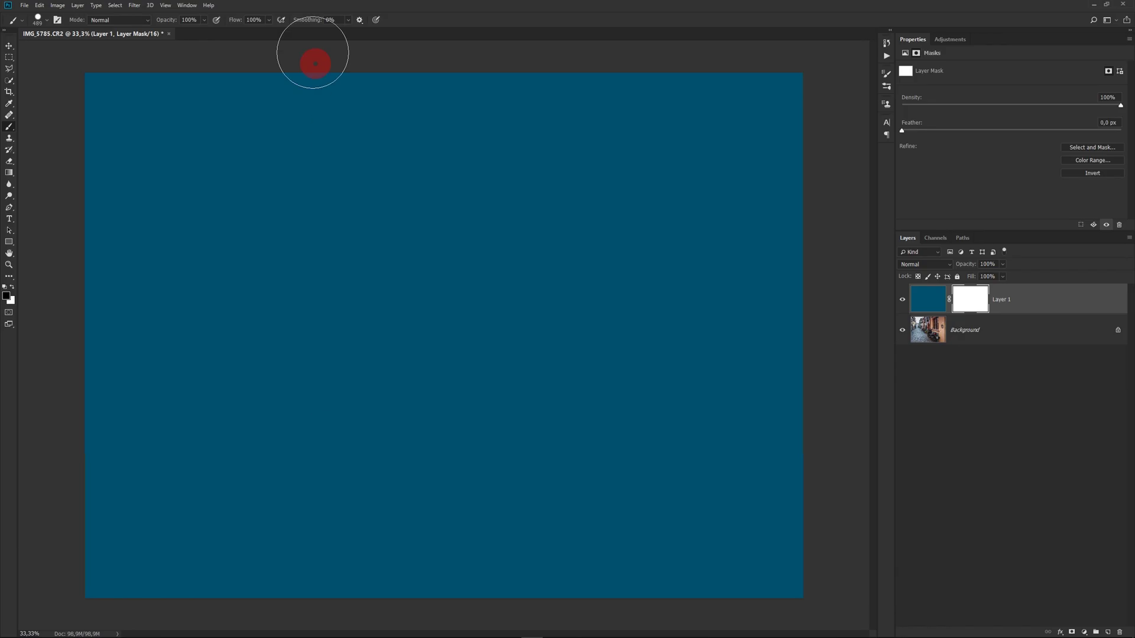
# Reveal the photo through a painted smile and two eyes, then nudge the teal layer.
pyautogui.moveTo(210, 388); pyautogui.dragTo(656, 384)
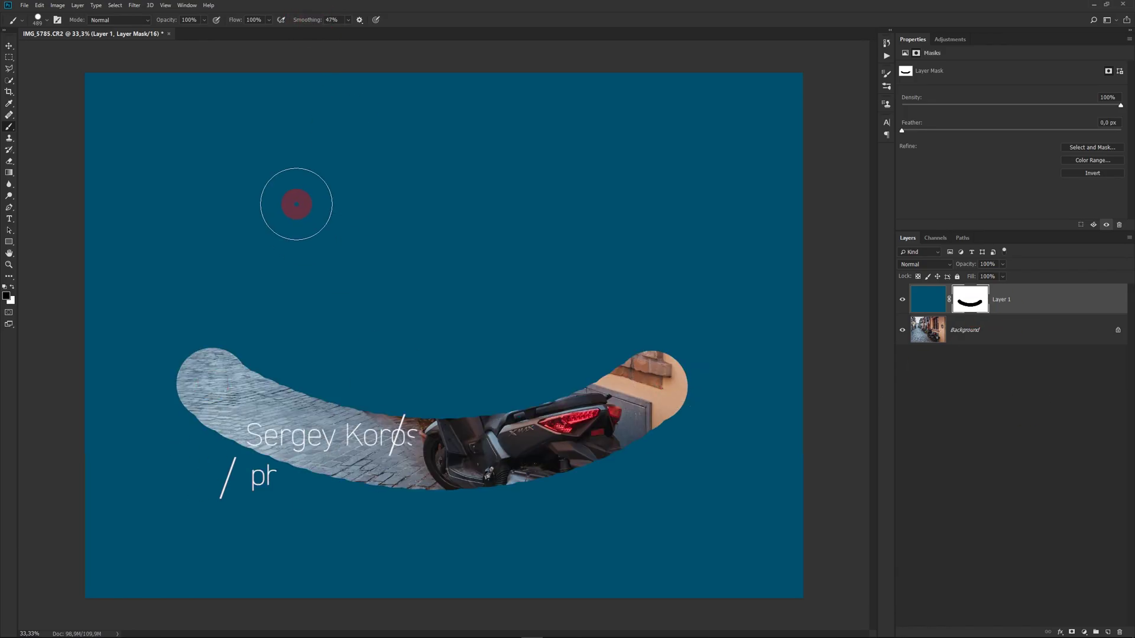
pyautogui.click(297, 203)
pyautogui.click(549, 203)
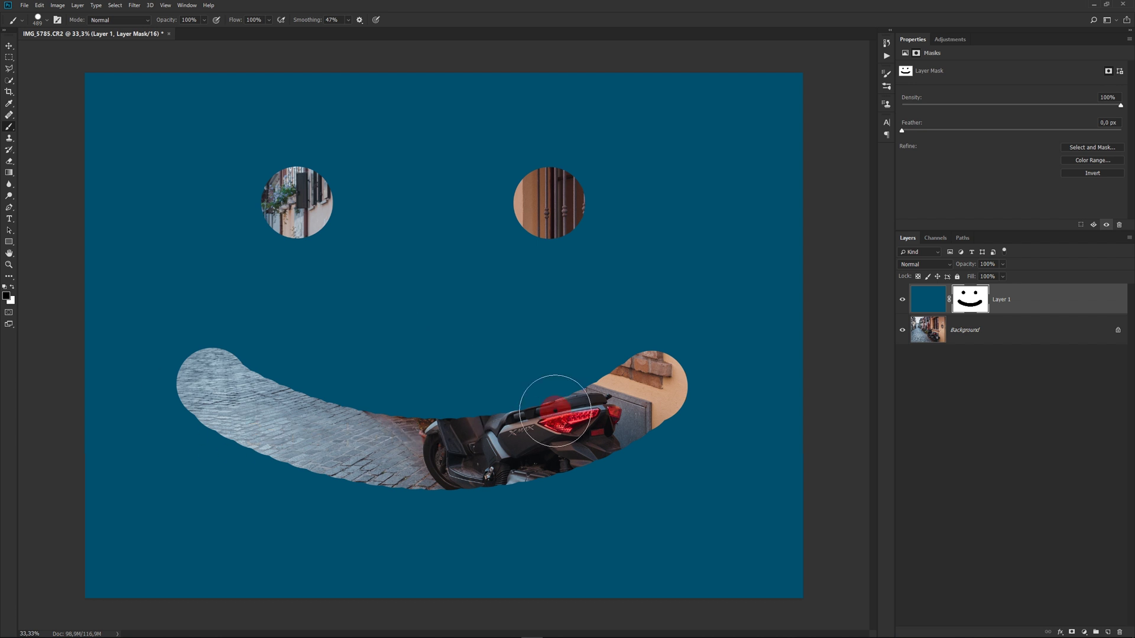
pyautogui.click(10, 45)
pyautogui.moveTo(438, 308); pyautogui.dragTo(431, 300)
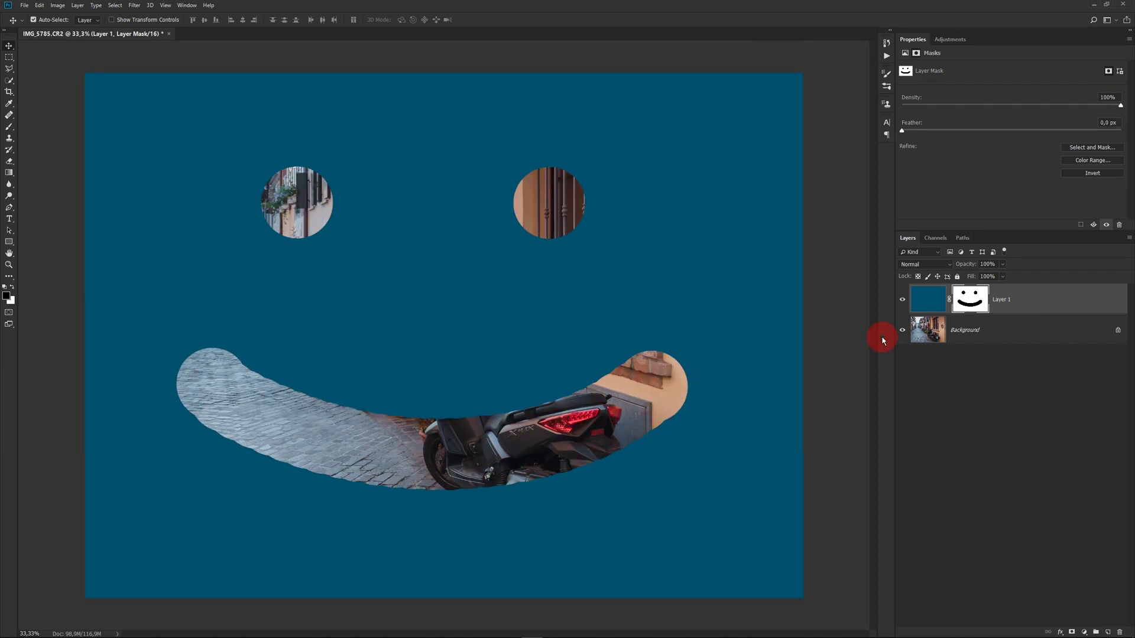
# Repaint the smile's right half and the right eye in white, then shift the teal shapes.
pyautogui.click(12, 287)
pyautogui.press('b')
pyautogui.moveTo(715, 387)
pyautogui.mouseDown()
pyautogui.moveTo(474, 451)
pyautogui.moveTo(232, 389)
pyautogui.moveTo(375, 223)
pyautogui.moveTo(324, 228)
pyautogui.mouseUp()
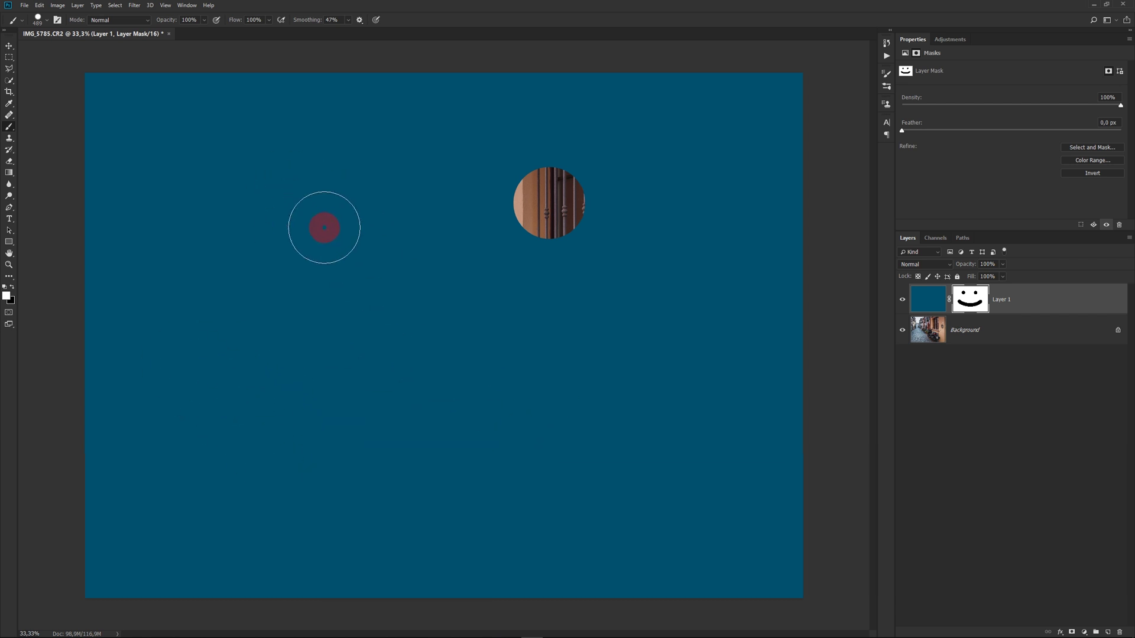
pyautogui.moveTo(595, 221); pyautogui.dragTo(550, 240)
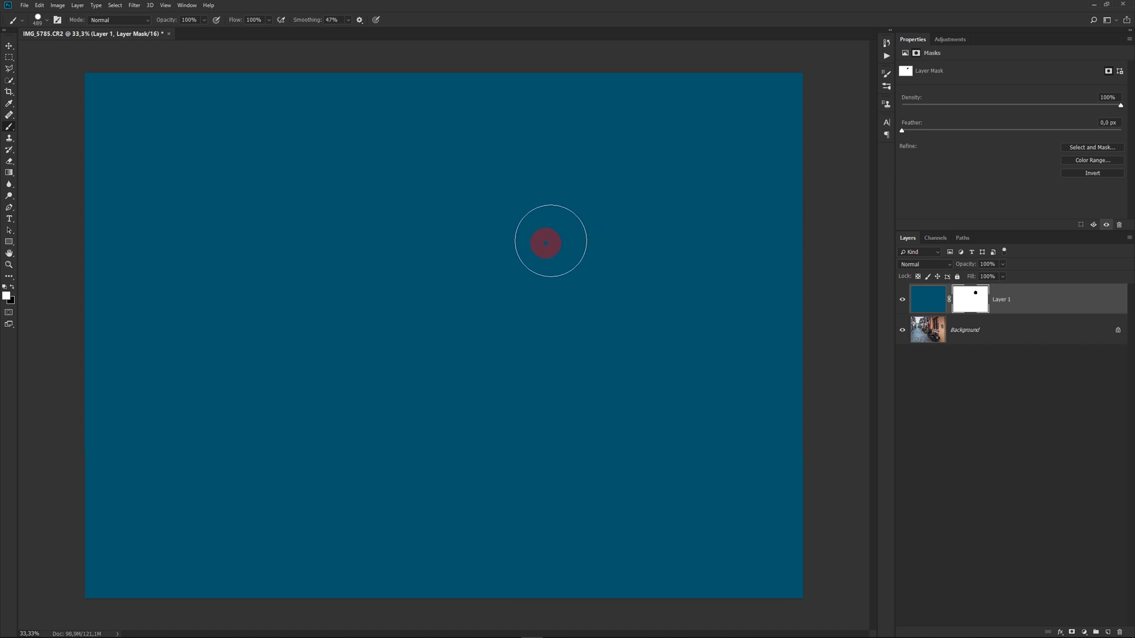
pyautogui.hotkey('ctrl', 'z')
pyautogui.hotkey('ctrl', 'z')
pyautogui.hotkey('ctrl', 'z')
pyautogui.click(526, 204)
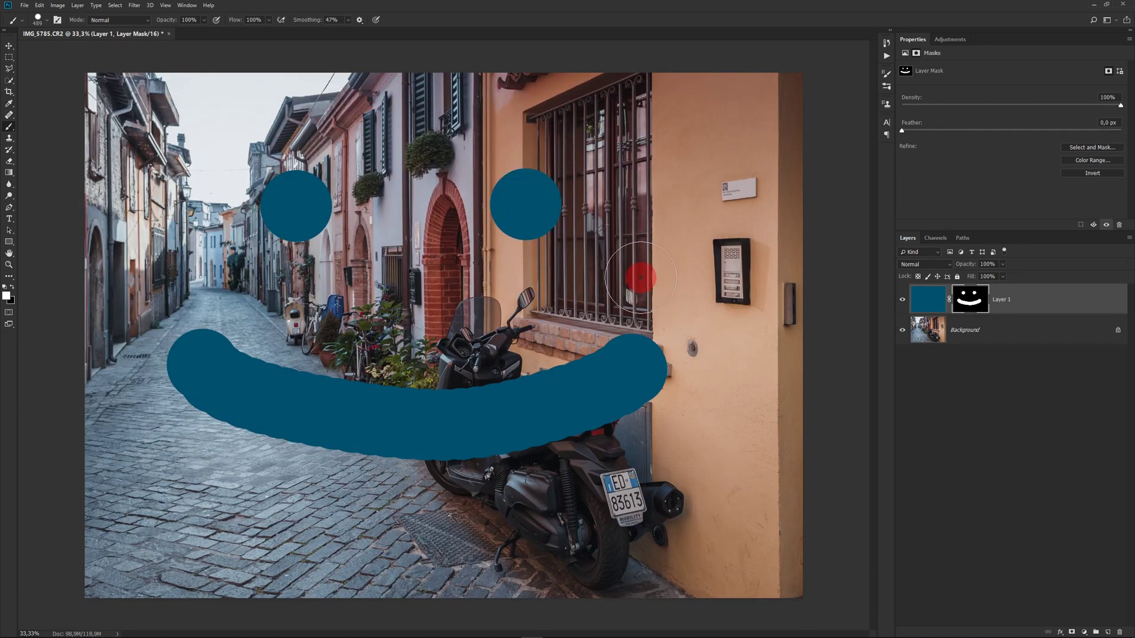
pyautogui.press('v')
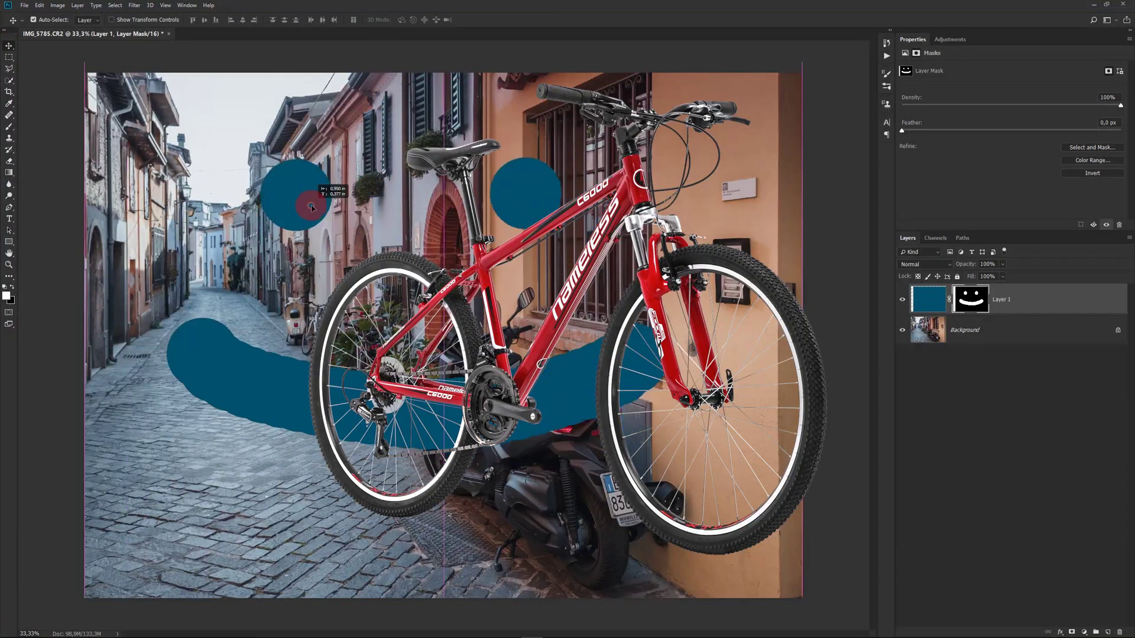
pyautogui.moveTo(283, 213); pyautogui.dragTo(306, 218)
# Discard the face mask and clip Brightness/Contrast 1 to Layer 1 copy.
pyautogui.hotkey('alt', 'BackSpace')
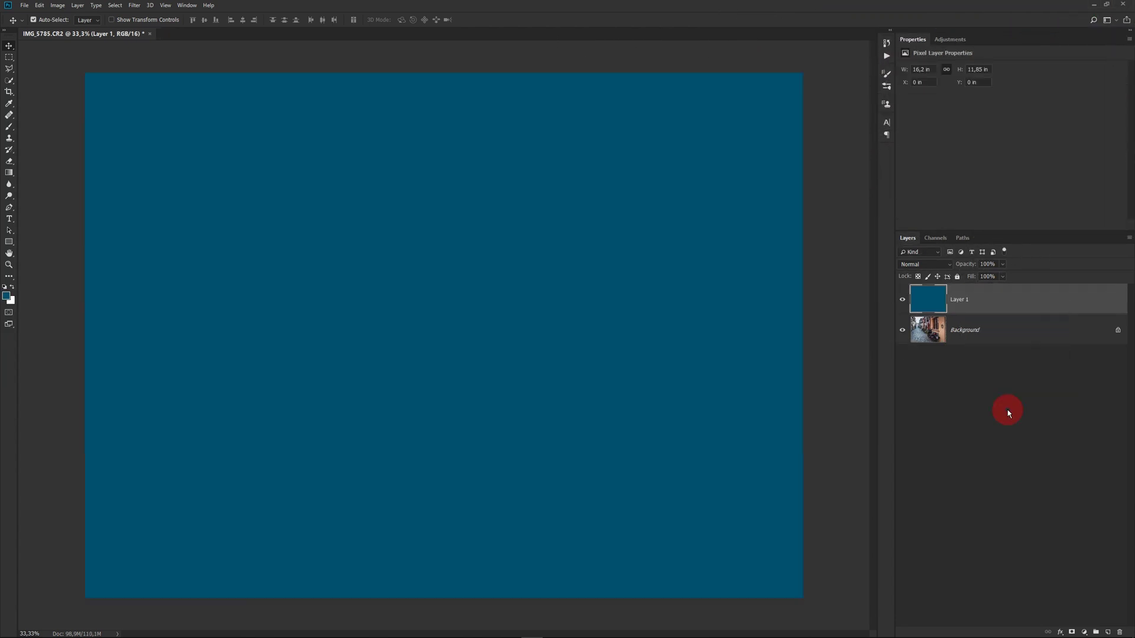
pyautogui.hotkey('ctrl', 'BackSpace')
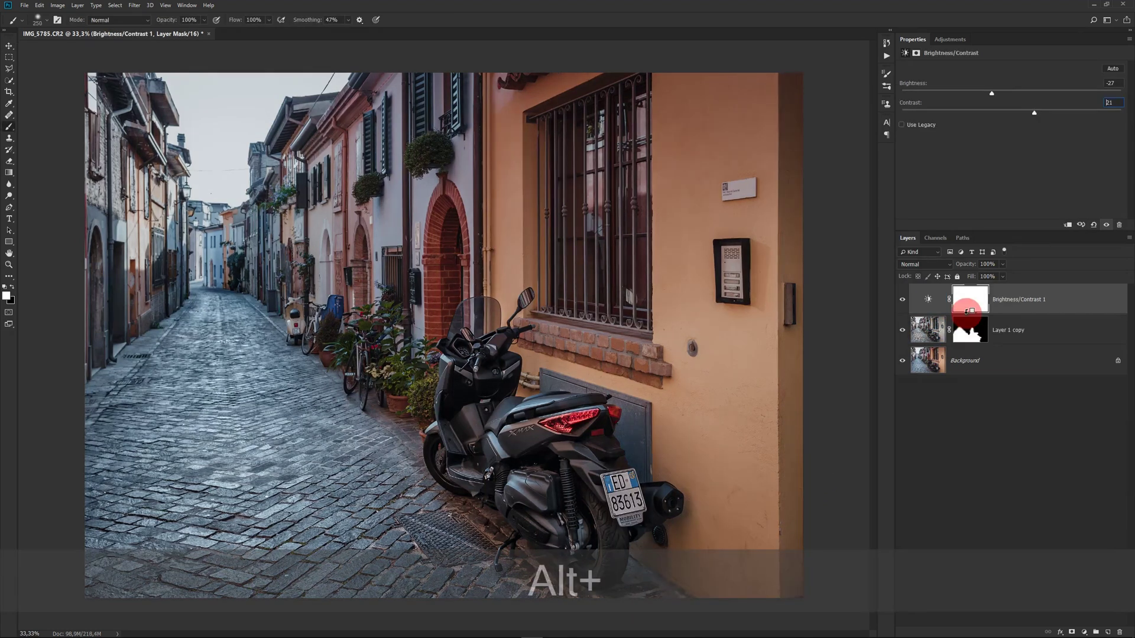
pyautogui.keyDown('alt'); pyautogui.click(966, 313); pyautogui.keyUp('alt')
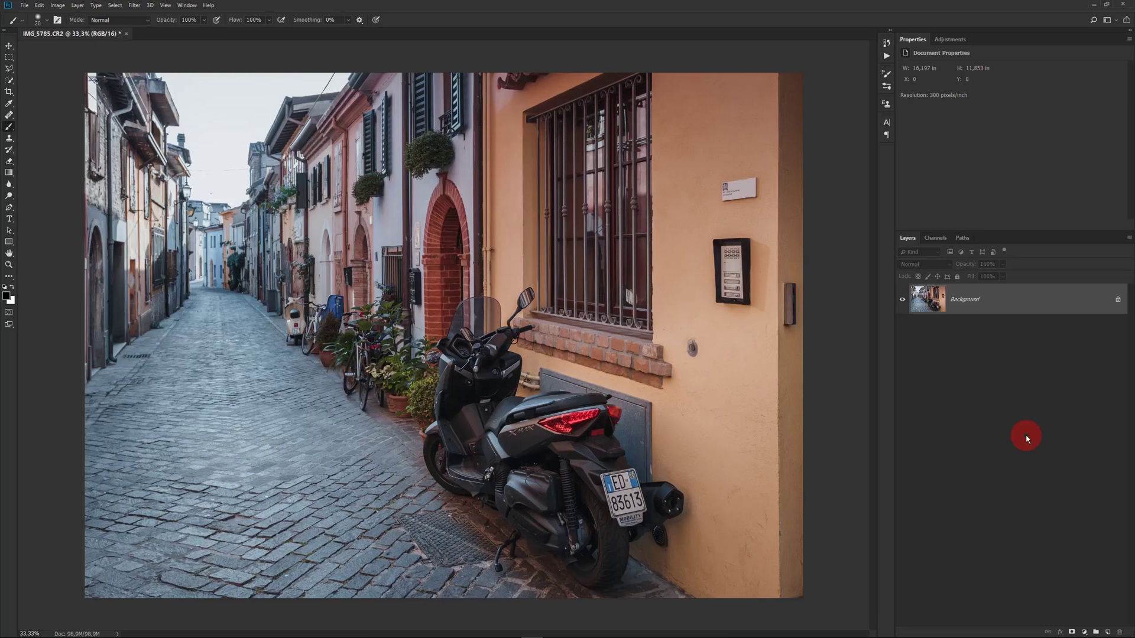
# Create Layer 1 filled solid teal over the photo and attach a white layer mask.
pyautogui.click(1107, 631)
pyautogui.click(6, 295)
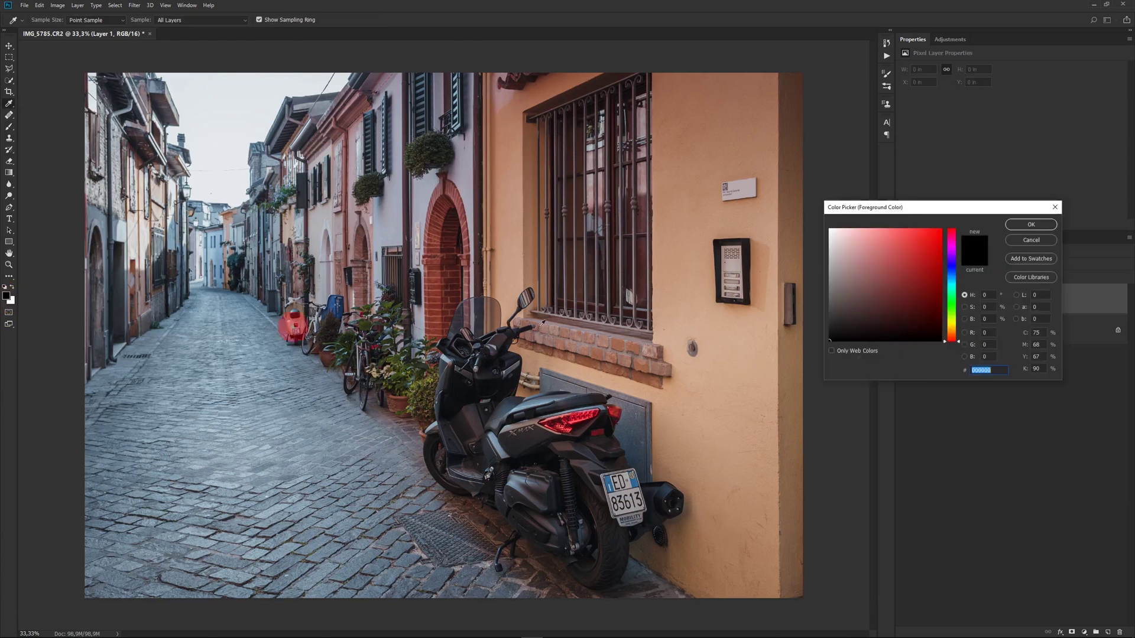
pyautogui.moveTo(957, 344); pyautogui.dragTo(954, 283)
pyautogui.press('Return')
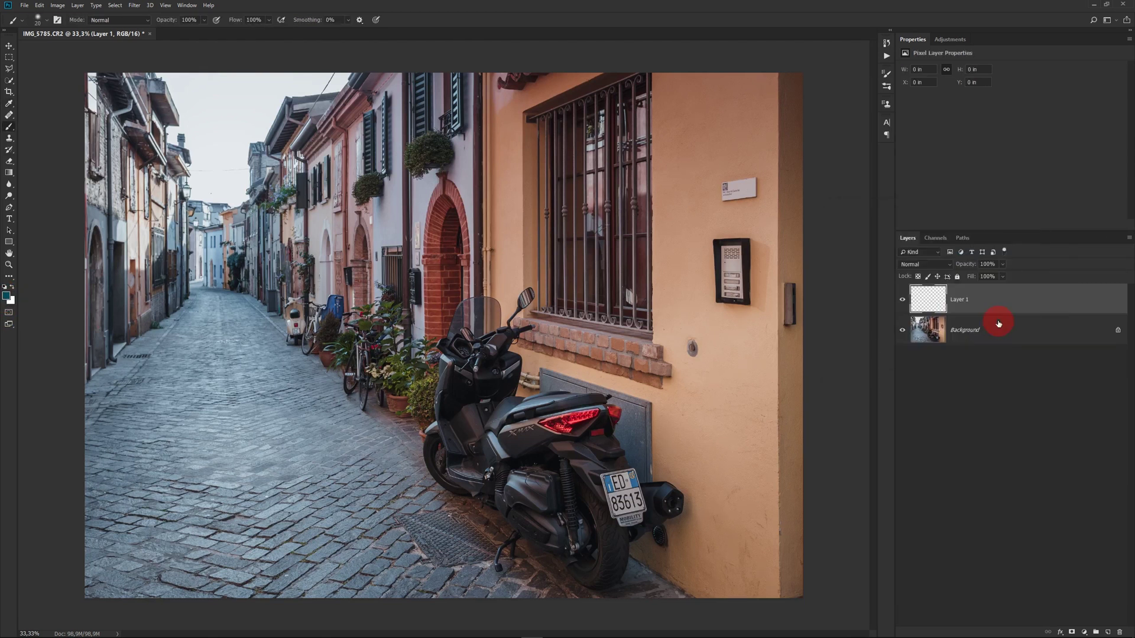
pyautogui.hotkey('alt', 'BackSpace')
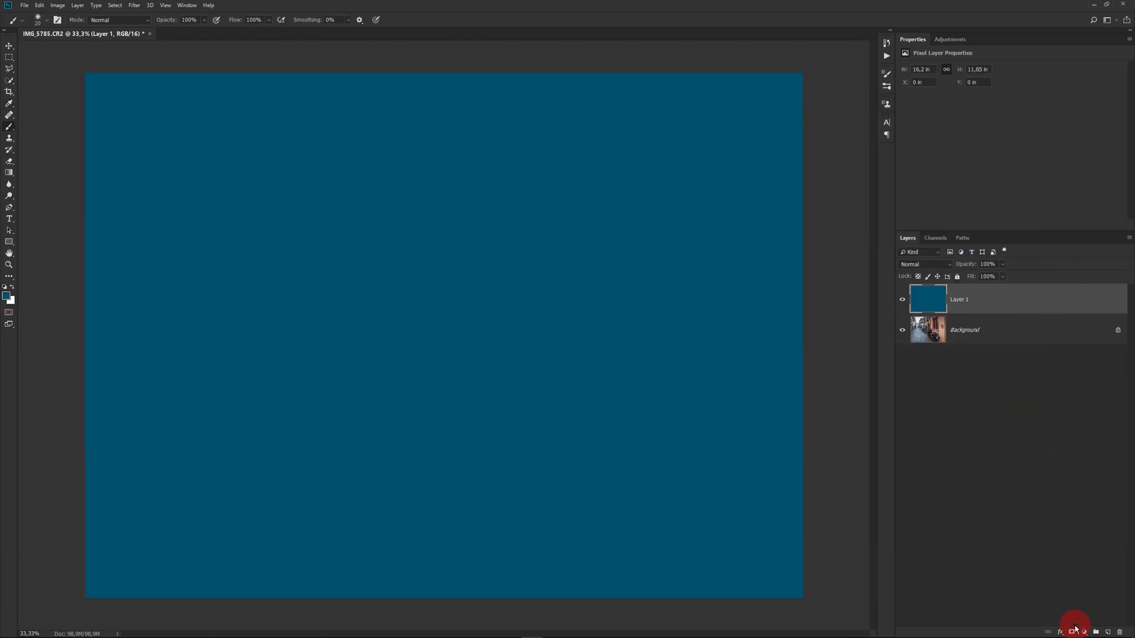
pyautogui.click(1071, 632)
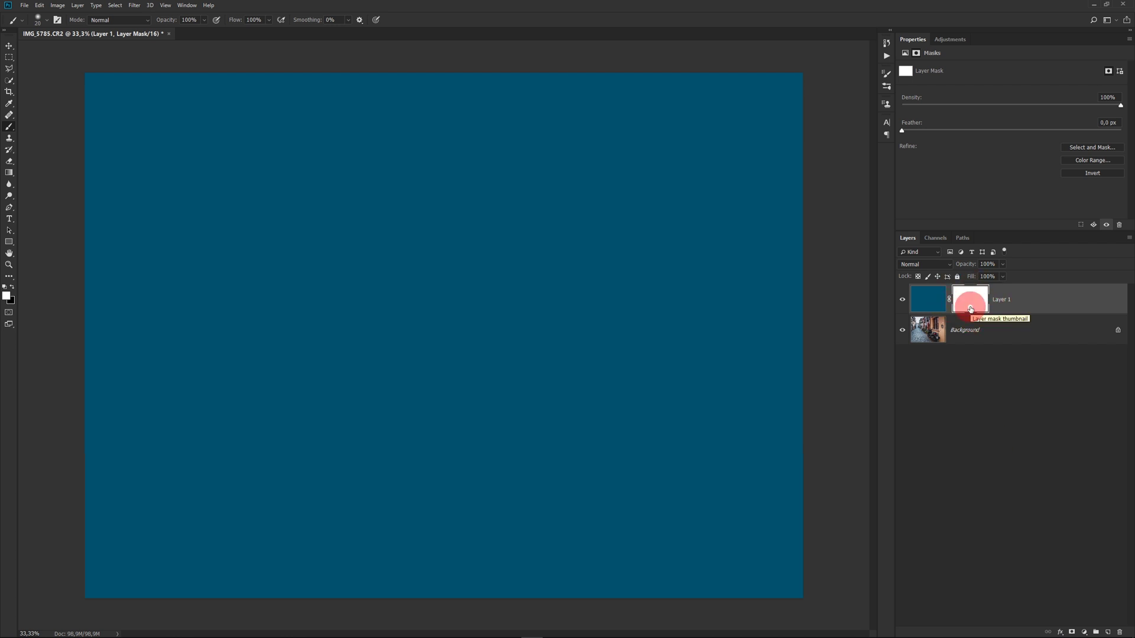
pyautogui.moveTo(967, 264); pyautogui.dragTo(971, 269)
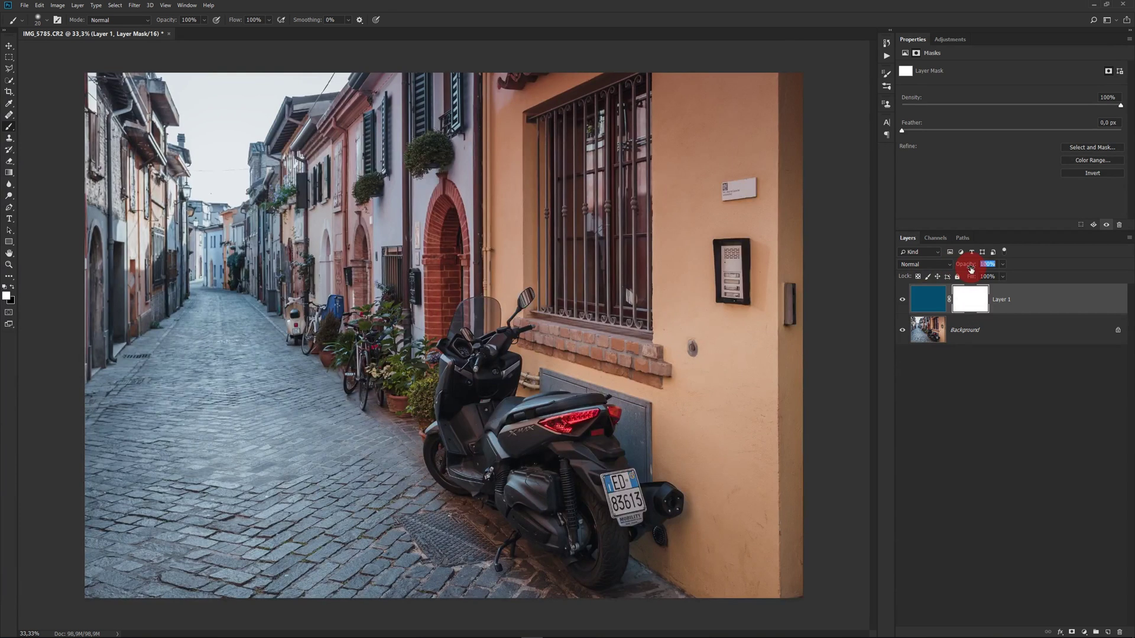
pyautogui.moveTo(972, 269)
pyautogui.mouseDown()
pyautogui.moveTo(947, 270)
pyautogui.moveTo(971, 268)
pyautogui.mouseUp()
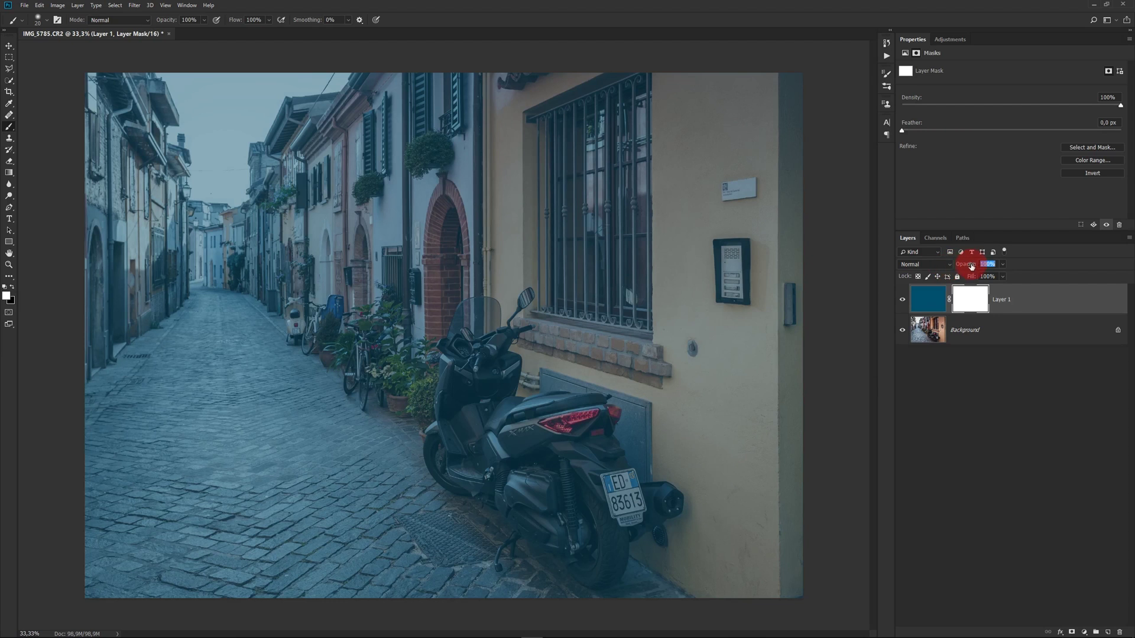
pyautogui.write('100')
pyautogui.press('Return')
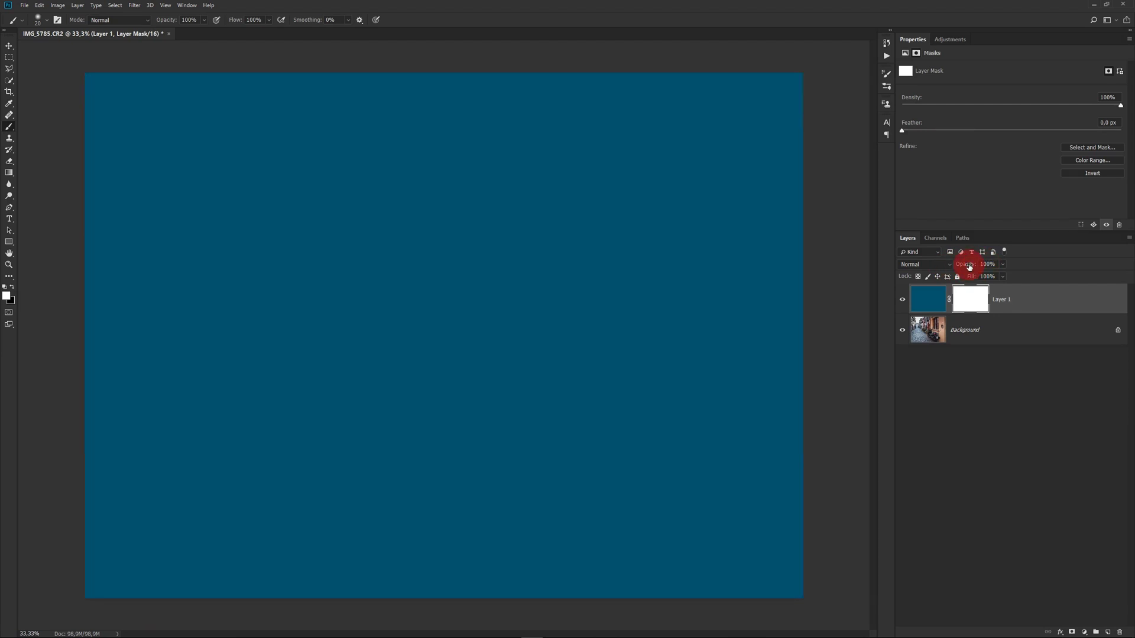
pyautogui.moveTo(970, 267); pyautogui.dragTo(810, 291)
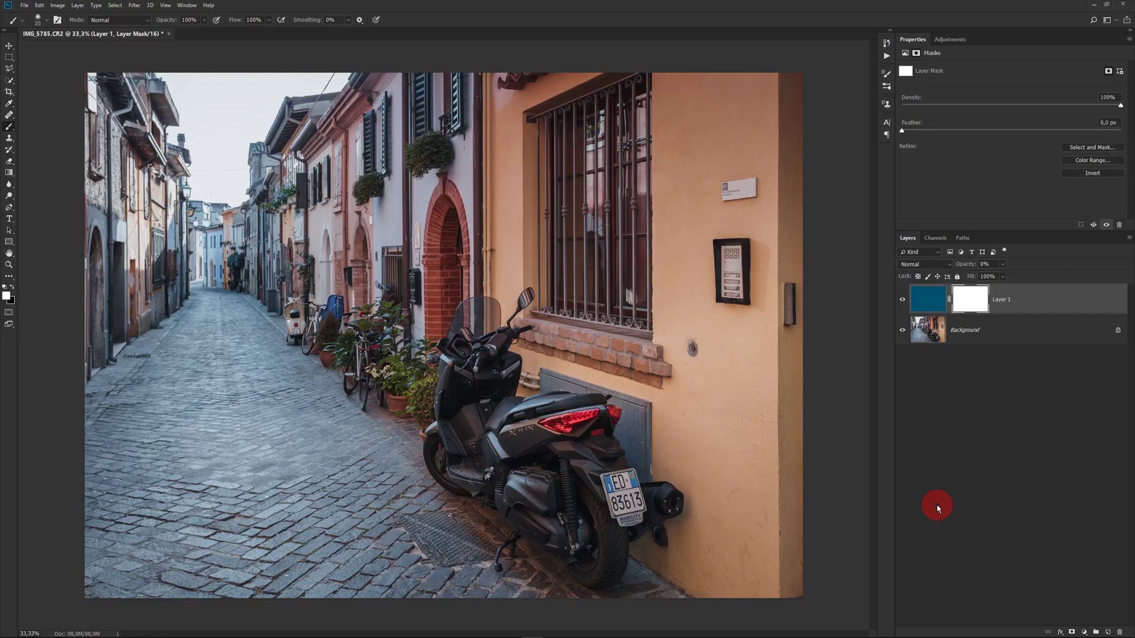
pyautogui.hotkey('ctrl', 'z')
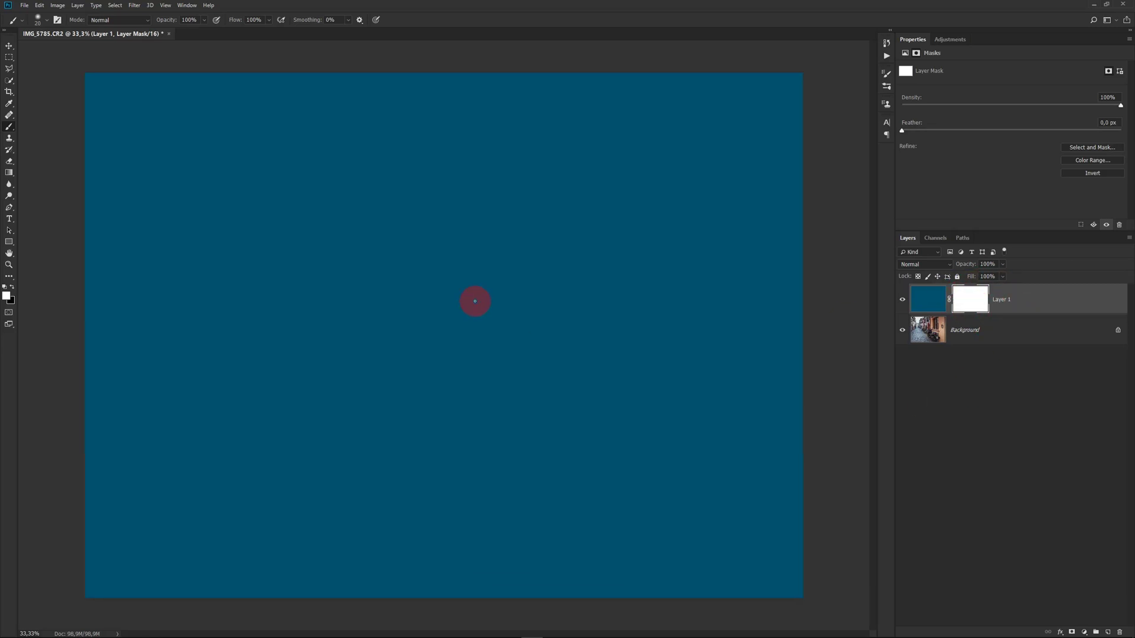
# Paint a black curved smile and two eye circles on the teal layer's mask.
pyautogui.click(12, 287)
pyautogui.moveTo(213, 385)
pyautogui.mouseDown()
pyautogui.moveTo(467, 458)
pyautogui.moveTo(679, 375)
pyautogui.mouseUp()
pyautogui.click(1008, 295)
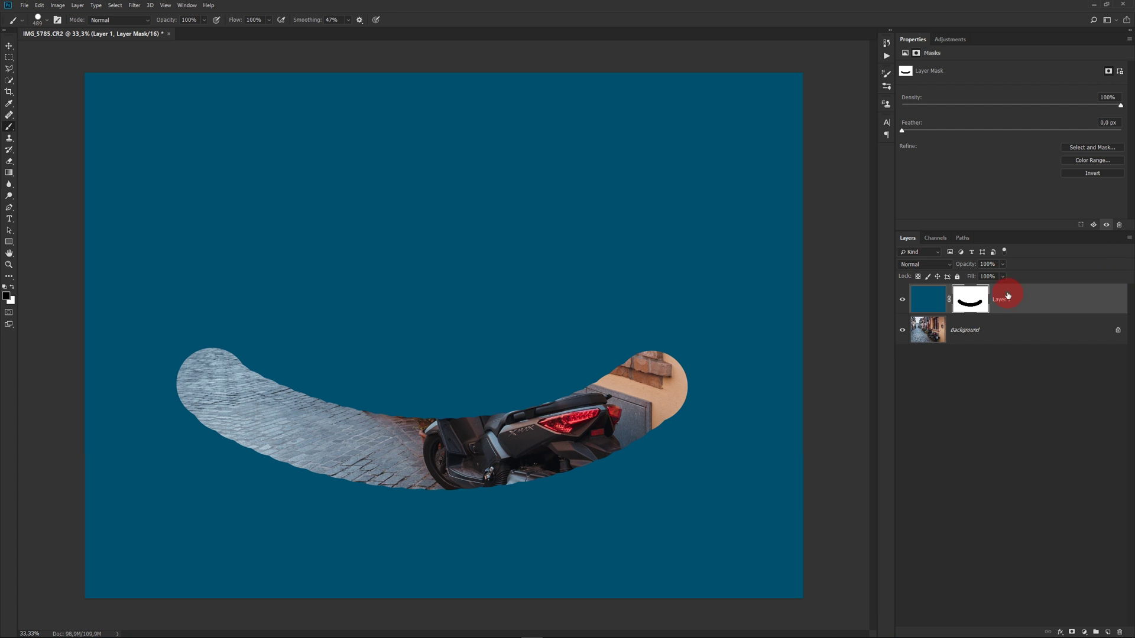
pyautogui.click(976, 314)
pyautogui.click(297, 203)
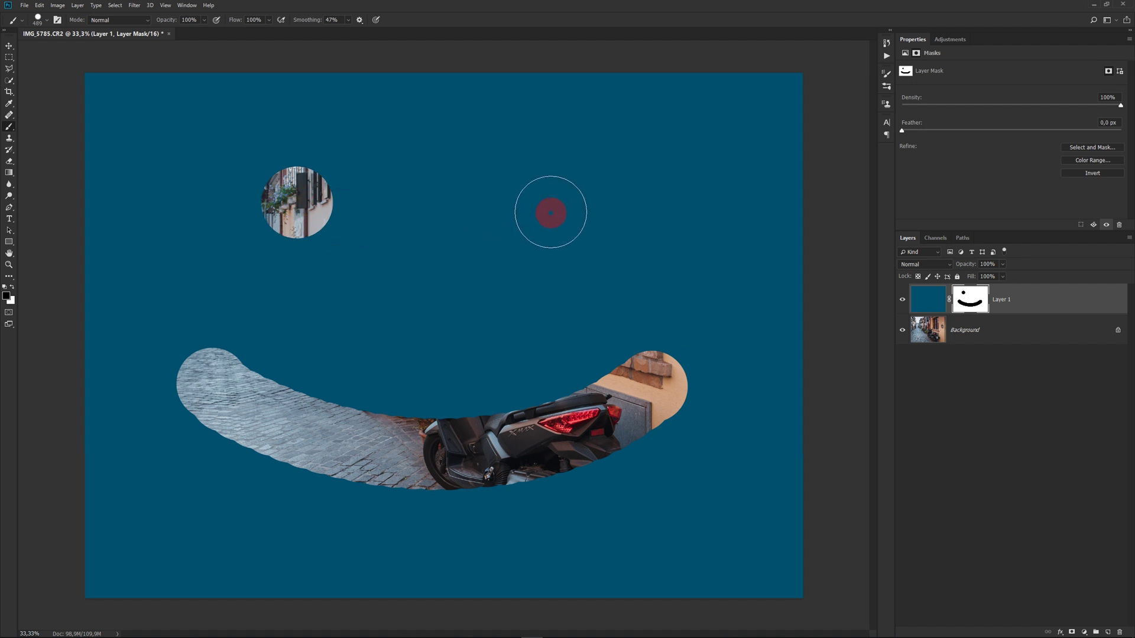
pyautogui.click(550, 202)
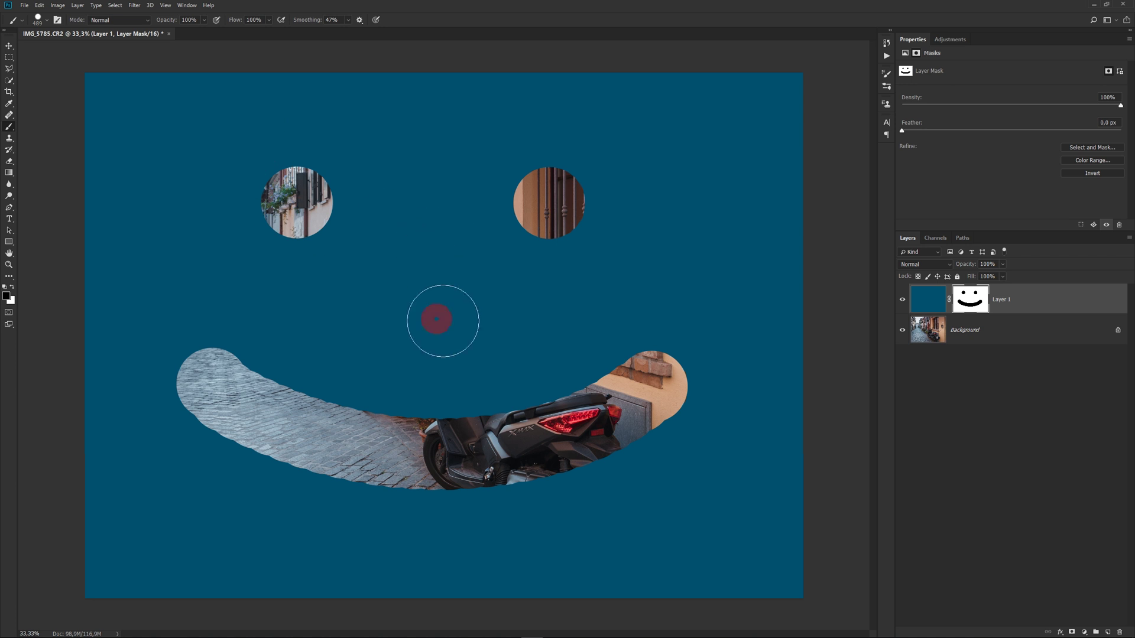
pyautogui.click(8, 47)
pyautogui.moveTo(468, 296)
pyautogui.mouseDown()
pyautogui.moveTo(445, 313)
pyautogui.moveTo(529, 305)
pyautogui.moveTo(488, 278)
pyautogui.moveTo(433, 299)
pyautogui.mouseUp()
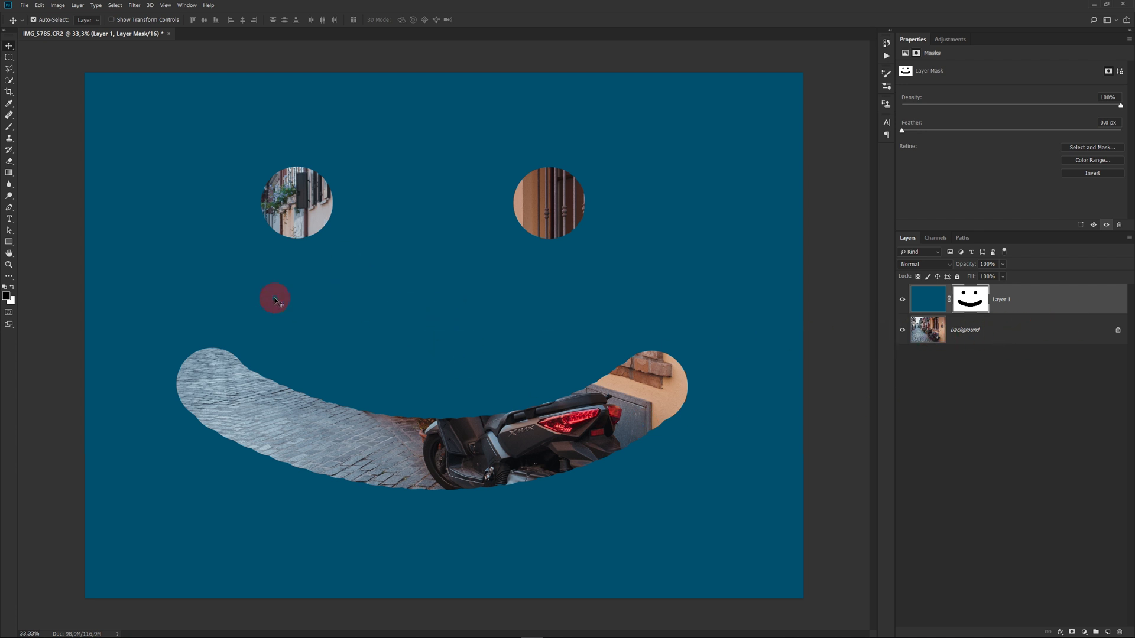
pyautogui.click(13, 289)
# Paint white over the smile and left eye so the teal mask is blank again.
pyautogui.press('b')
pyautogui.moveTo(727, 367)
pyautogui.mouseDown()
pyautogui.moveTo(630, 403)
pyautogui.moveTo(264, 387)
pyautogui.mouseUp()
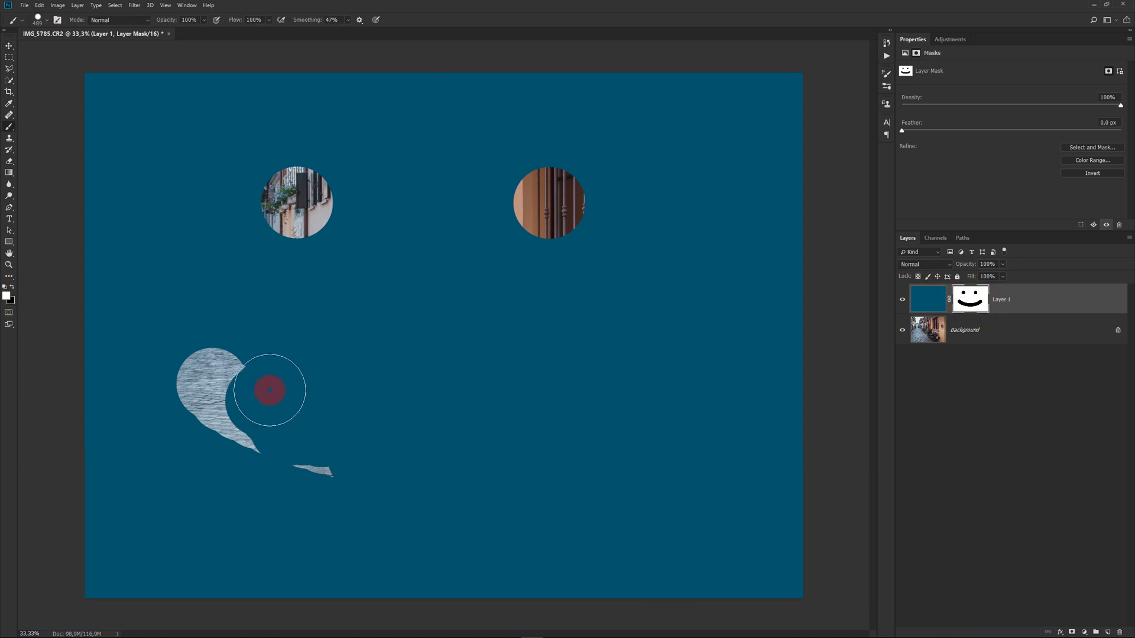
pyautogui.moveTo(261, 382); pyautogui.dragTo(298, 203)
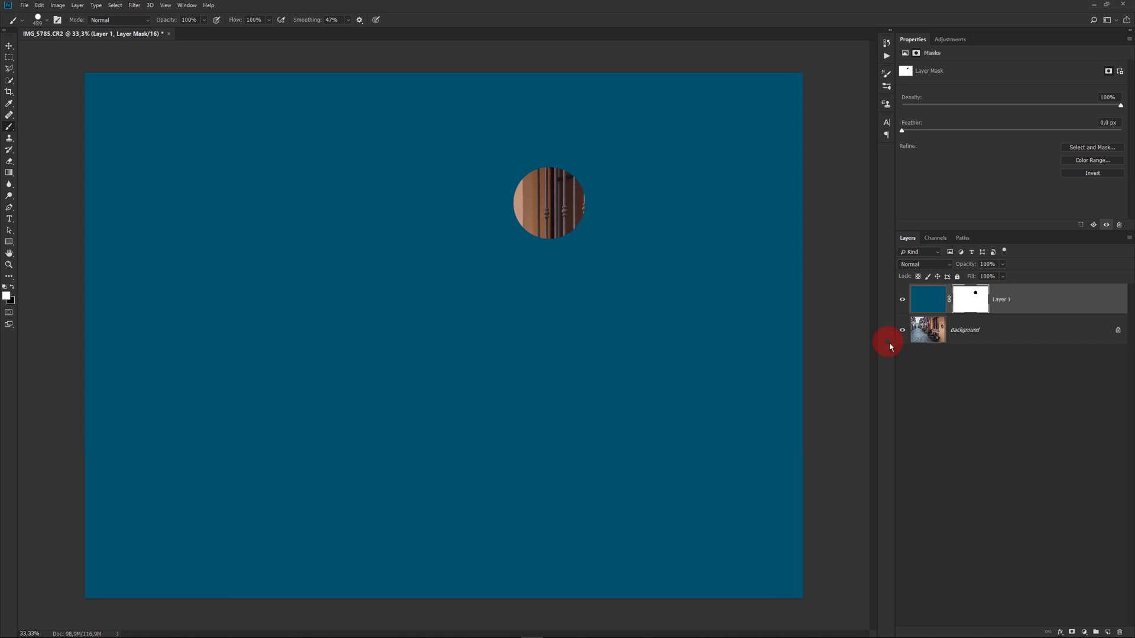
pyautogui.click(970, 299)
pyautogui.moveTo(530, 322)
pyautogui.mouseDown()
pyautogui.moveTo(581, 287)
pyautogui.moveTo(569, 163)
pyautogui.moveTo(499, 180)
pyautogui.moveTo(542, 223)
pyautogui.moveTo(507, 236)
pyautogui.moveTo(519, 246)
pyautogui.moveTo(484, 297)
pyautogui.moveTo(235, 269)
pyautogui.moveTo(595, 256)
pyautogui.moveTo(476, 424)
pyautogui.mouseUp()
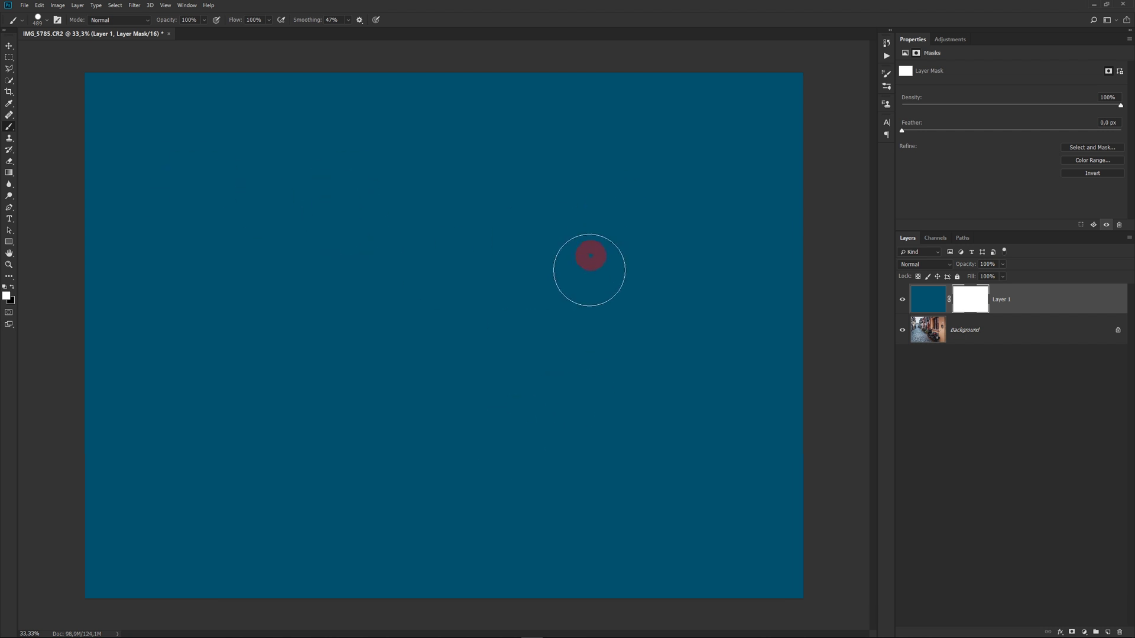
pyautogui.click(1016, 486)
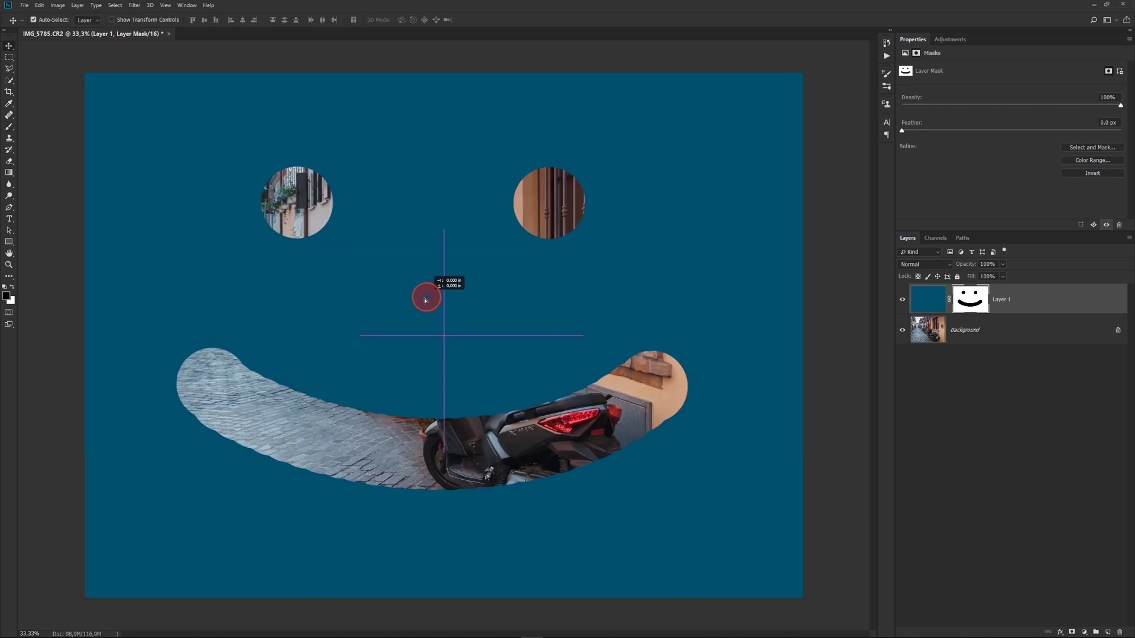
# Fill Layer 1's mask with black via Alt+Delete to hide the blue fill.
pyautogui.moveTo(425, 296)
pyautogui.mouseDown()
pyautogui.moveTo(477, 303)
pyautogui.moveTo(388, 304)
pyautogui.moveTo(440, 323)
pyautogui.moveTo(379, 311)
pyautogui.moveTo(448, 322)
pyautogui.moveTo(452, 297)
pyautogui.moveTo(431, 301)
pyautogui.mouseUp()
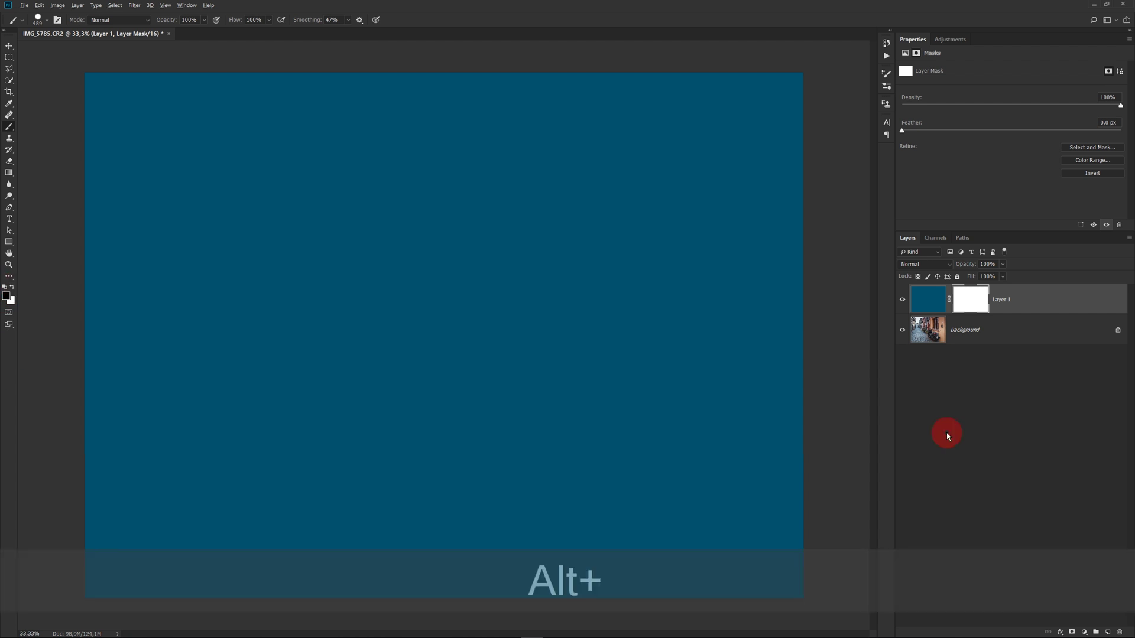
pyautogui.hotkey('alt', 'Delete')
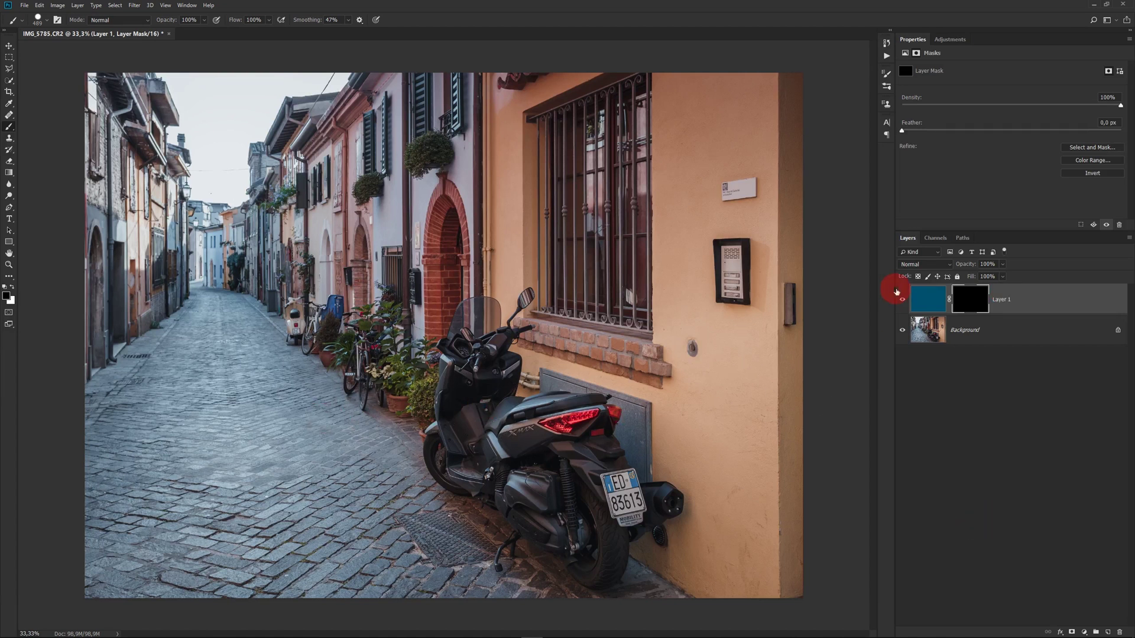
# Paint a wide blue grin and two eye dots in white on the black mask.
pyautogui.click(12, 287)
pyautogui.moveTo(204, 367); pyautogui.dragTo(640, 361)
pyautogui.click(296, 206)
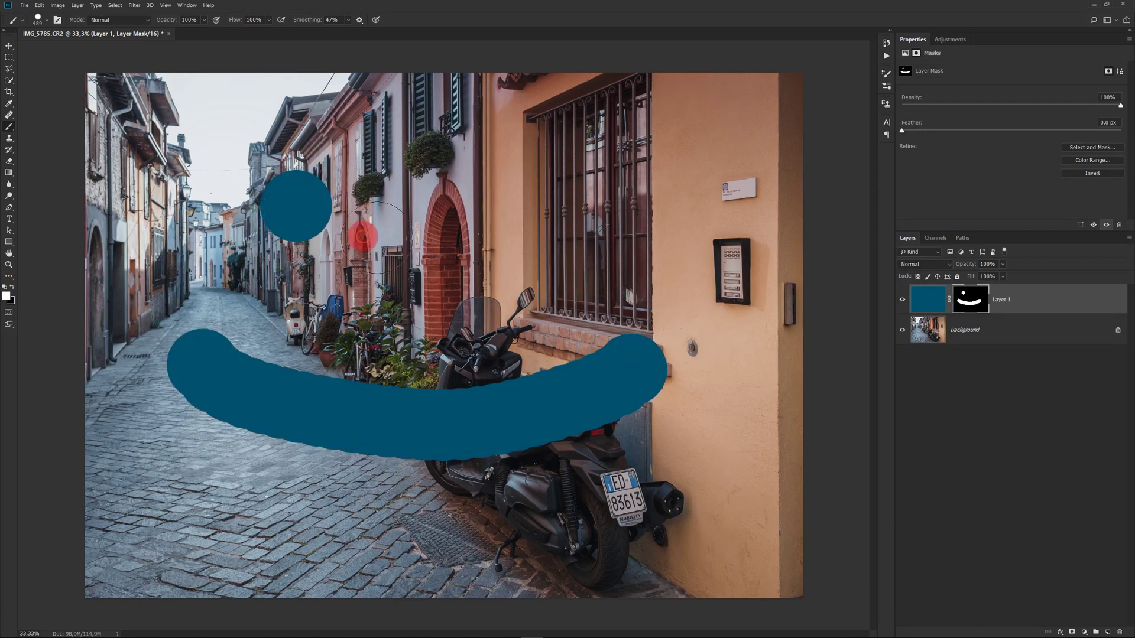
pyautogui.click(521, 205)
pyautogui.press('v')
pyautogui.moveTo(296, 223)
pyautogui.mouseDown()
pyautogui.moveTo(341, 225)
pyautogui.moveTo(305, 215)
pyautogui.mouseUp()
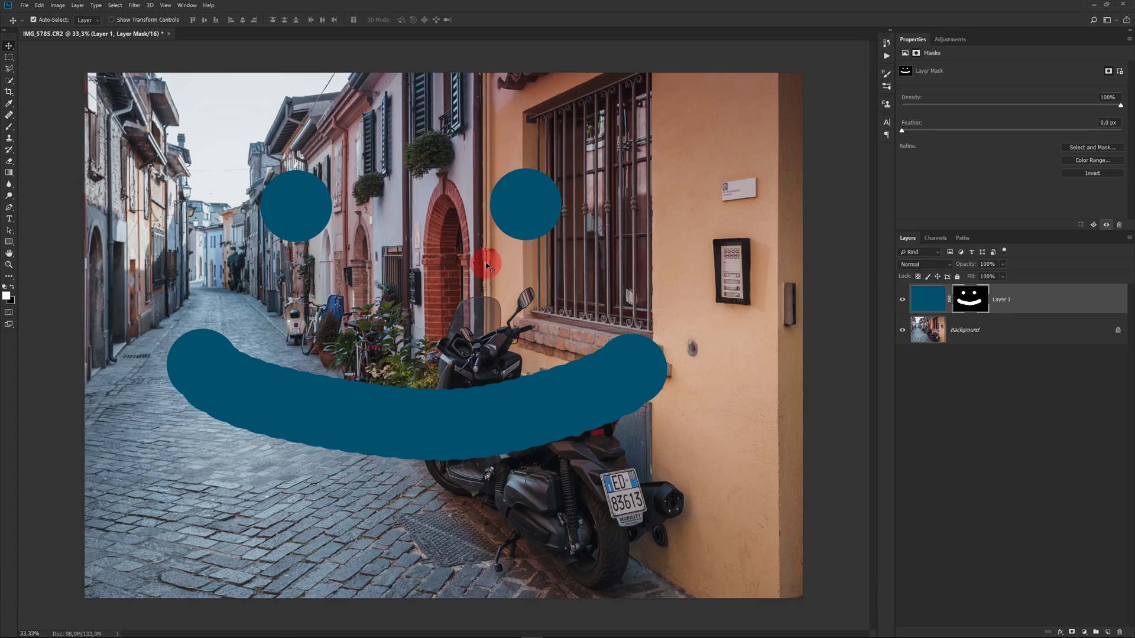
# Delete the smiley mask, add an all-black mask, then delete the blue Layer 1.
pyautogui.rightClick(970, 301)
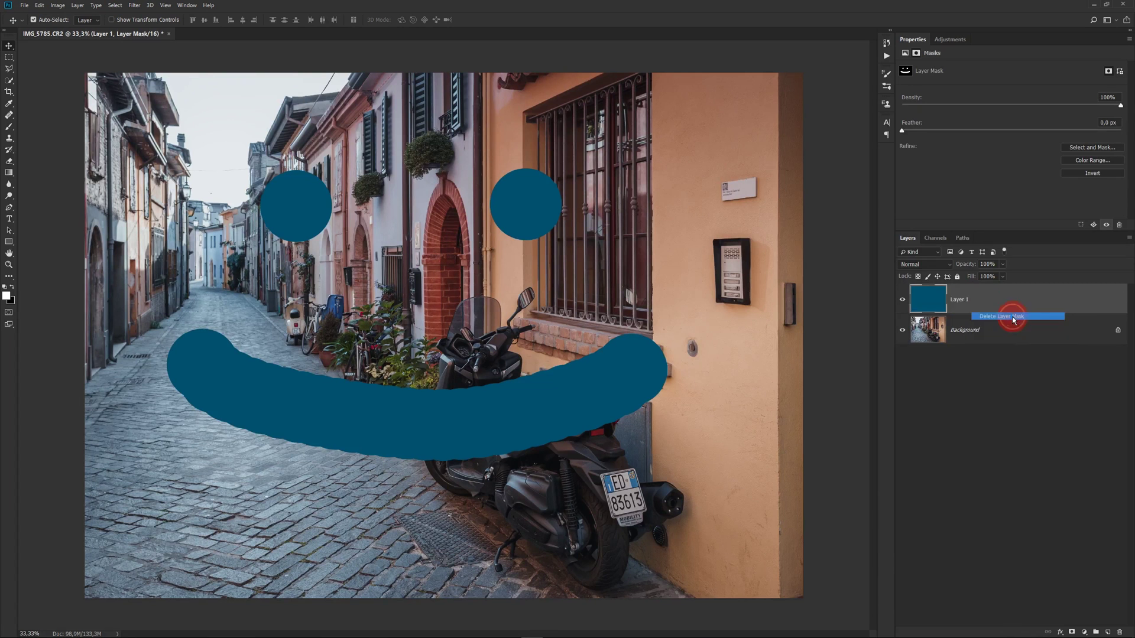
pyautogui.click(1005, 309)
pyautogui.press('alt')
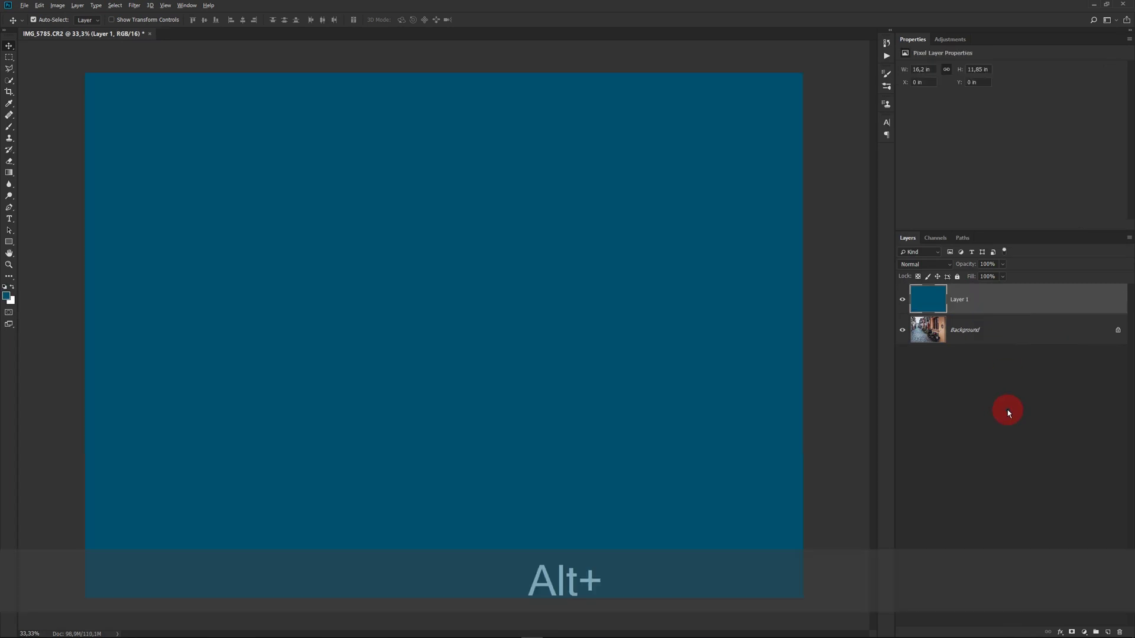
pyautogui.keyDown('alt'); pyautogui.click(1071, 632); pyautogui.keyUp('alt')
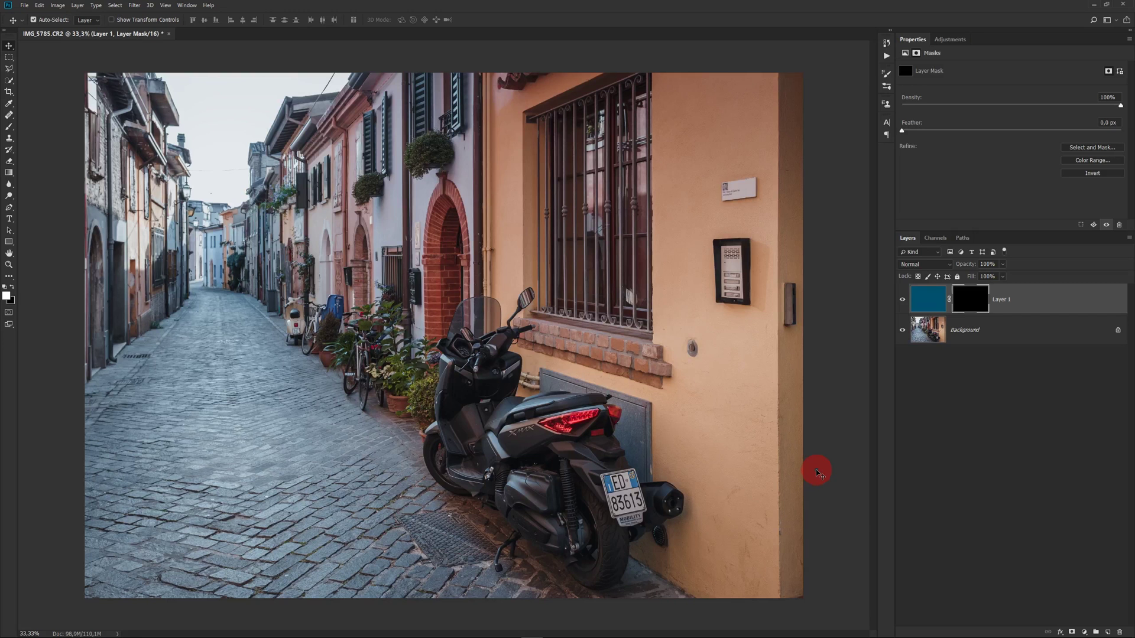
pyautogui.click(1042, 310)
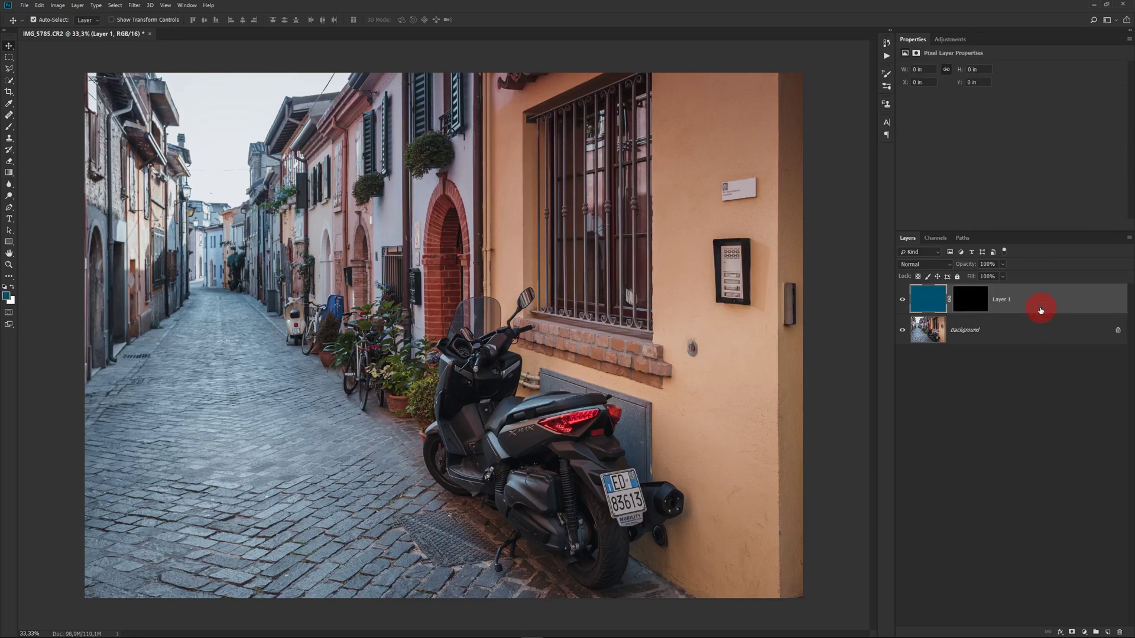
pyautogui.press('Delete')
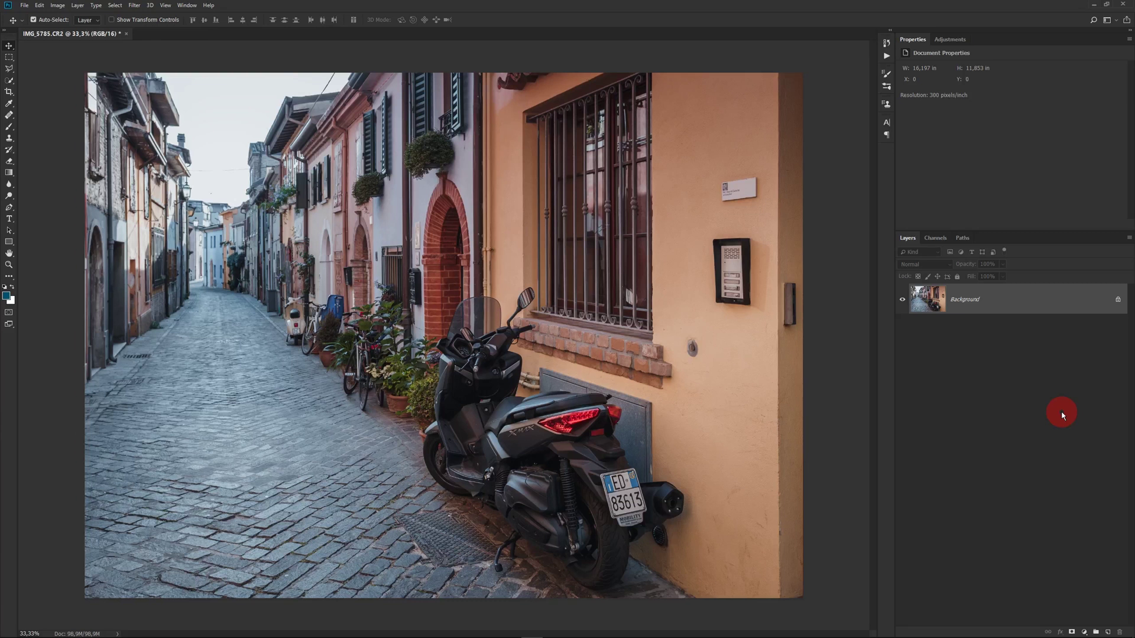
# Duplicate the Background photo as Layer 1 with Ctrl+J and open the Actions panel with Alt+F9.
pyautogui.hotkey('ctrl', 'j')
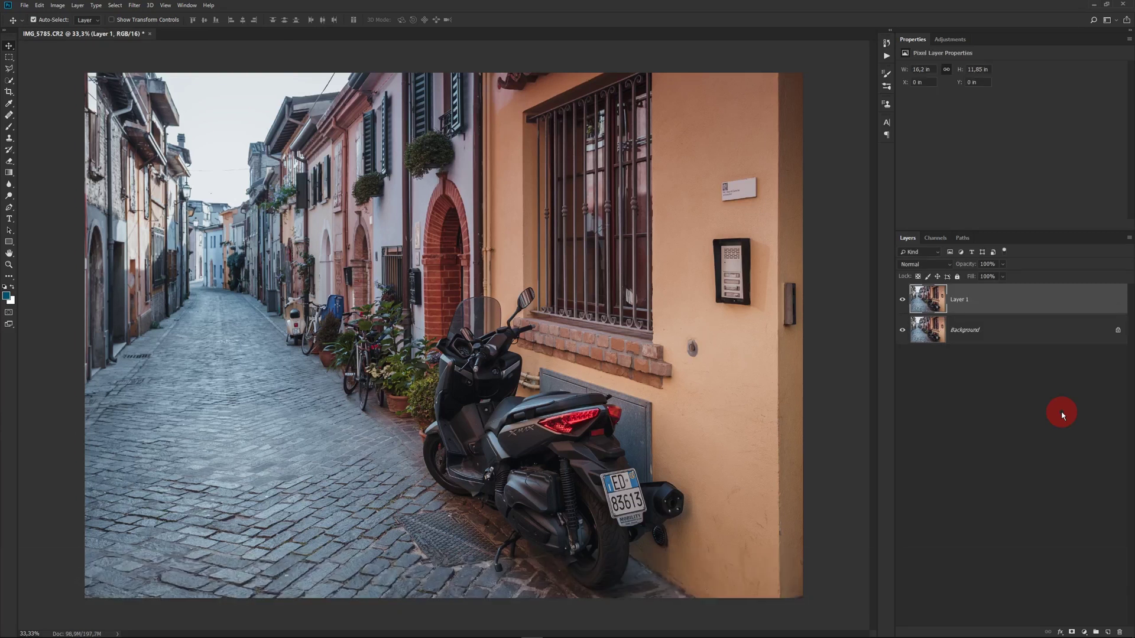
pyautogui.hotkey('alt', '[')
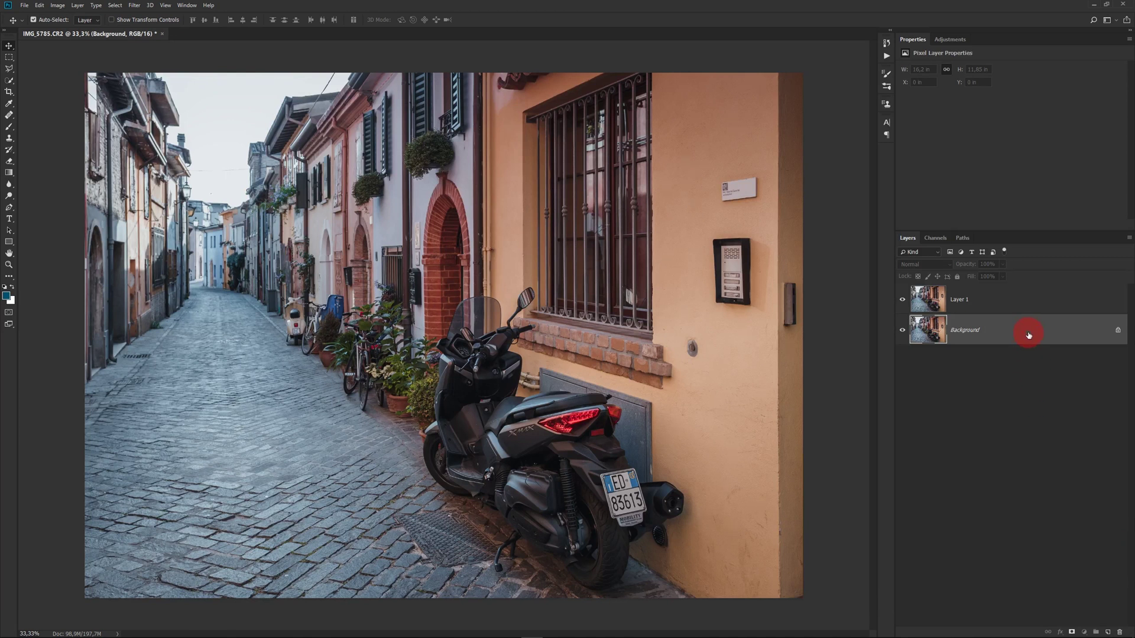
pyautogui.moveTo(1028, 335)
pyautogui.mouseDown()
pyautogui.moveTo(1109, 586)
pyautogui.moveTo(1109, 632)
pyautogui.mouseUp()
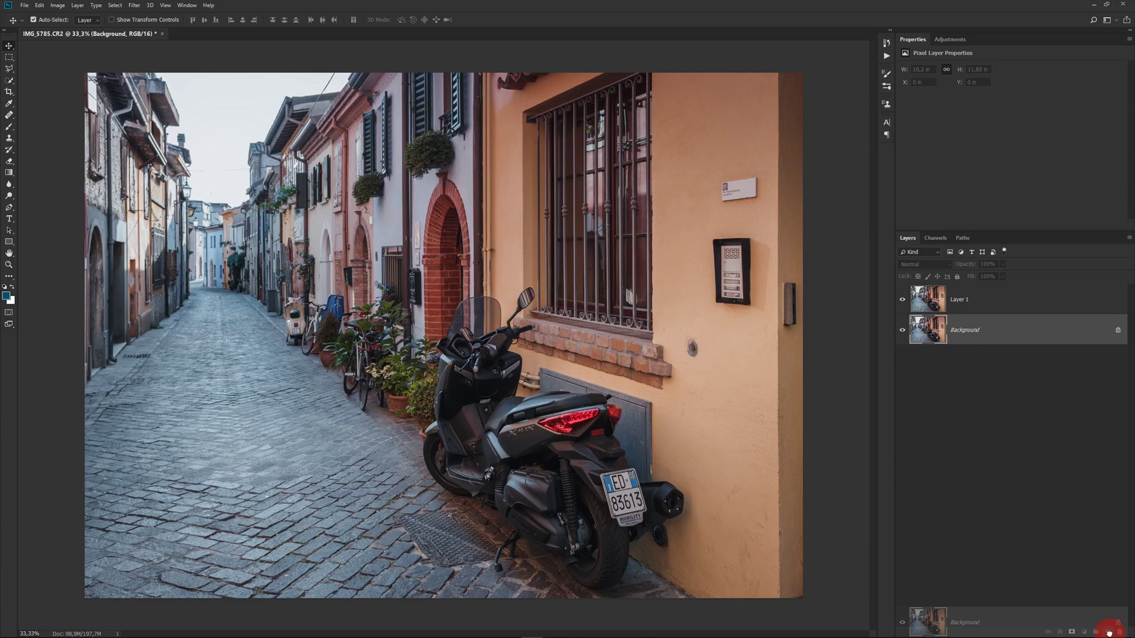
pyautogui.moveTo(1109, 633); pyautogui.dragTo(1109, 633)
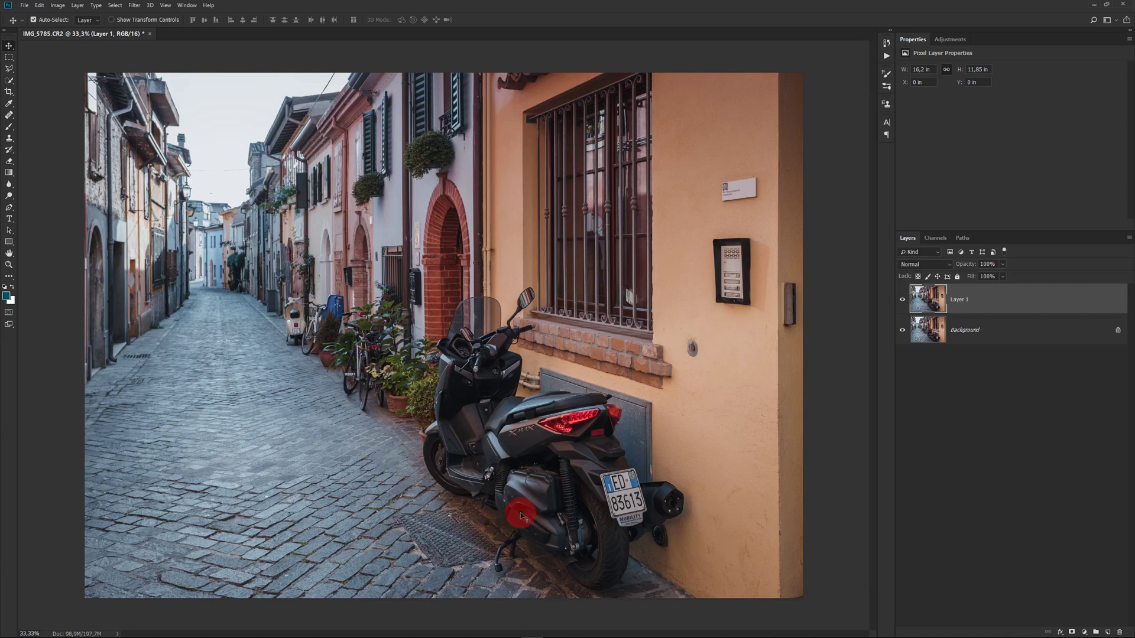
pyautogui.hotkey('alt', 'F9')
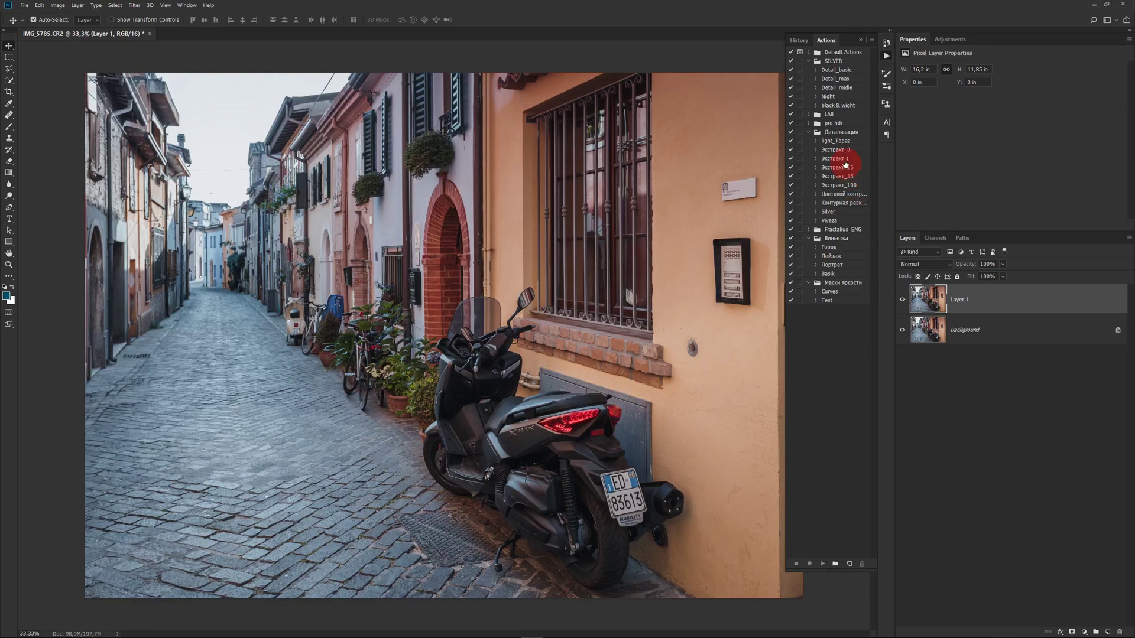
# Run the Detail_basic action and add a white mask to the resulting Layer 1 copy.
pyautogui.click(834, 71)
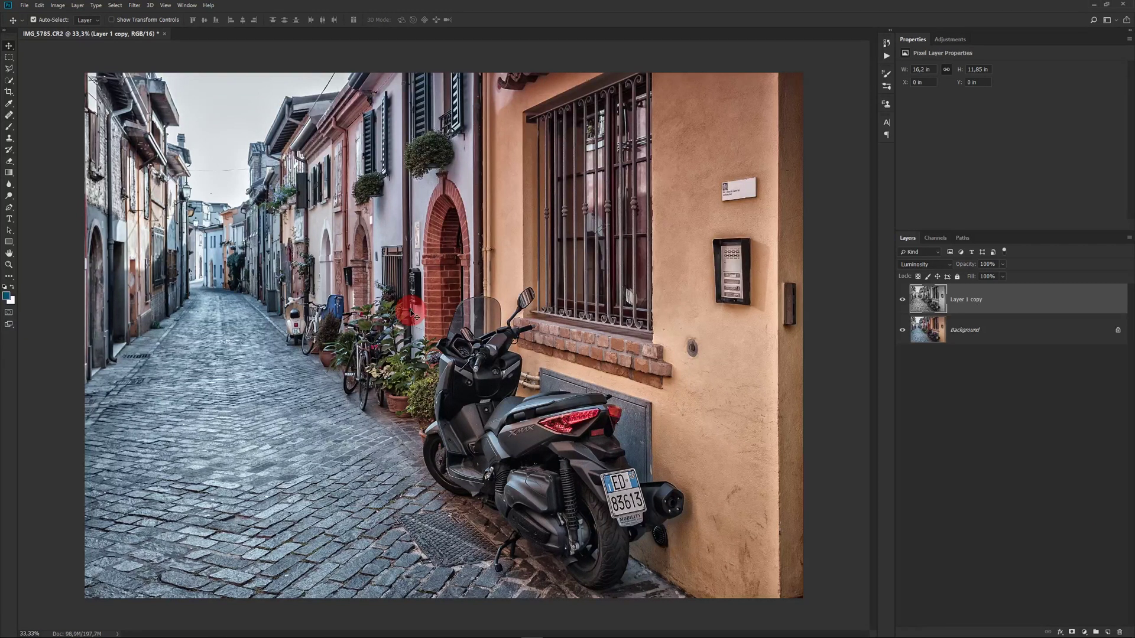
pyautogui.click(1071, 632)
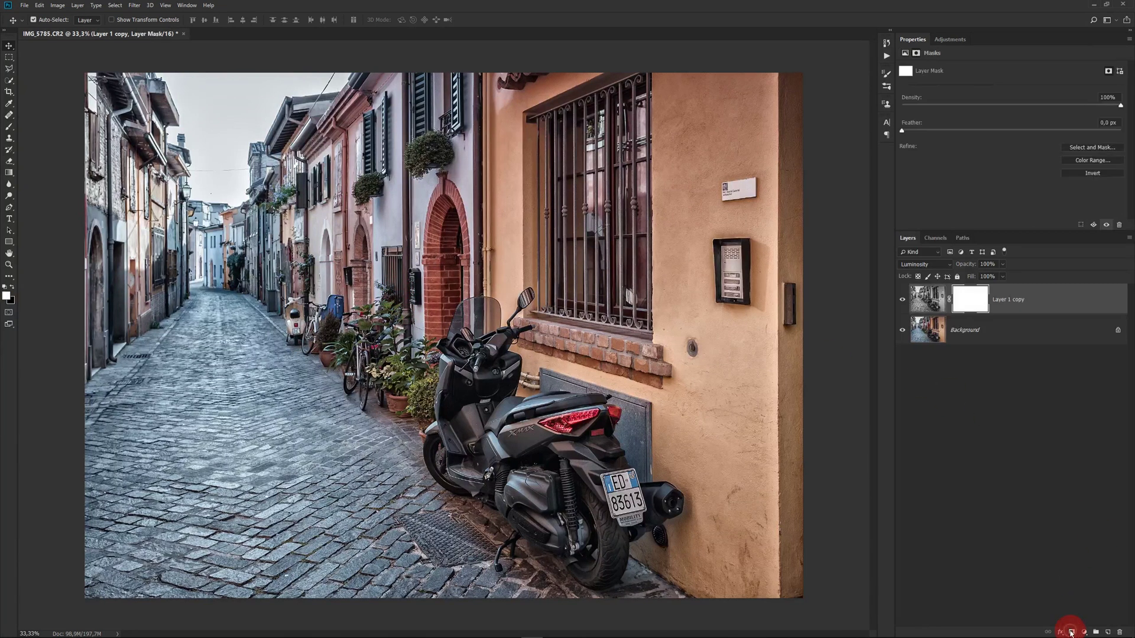
# Set up a black brush with 0% hardness for mask painting.
pyautogui.press('b')
pyautogui.click(12, 286)
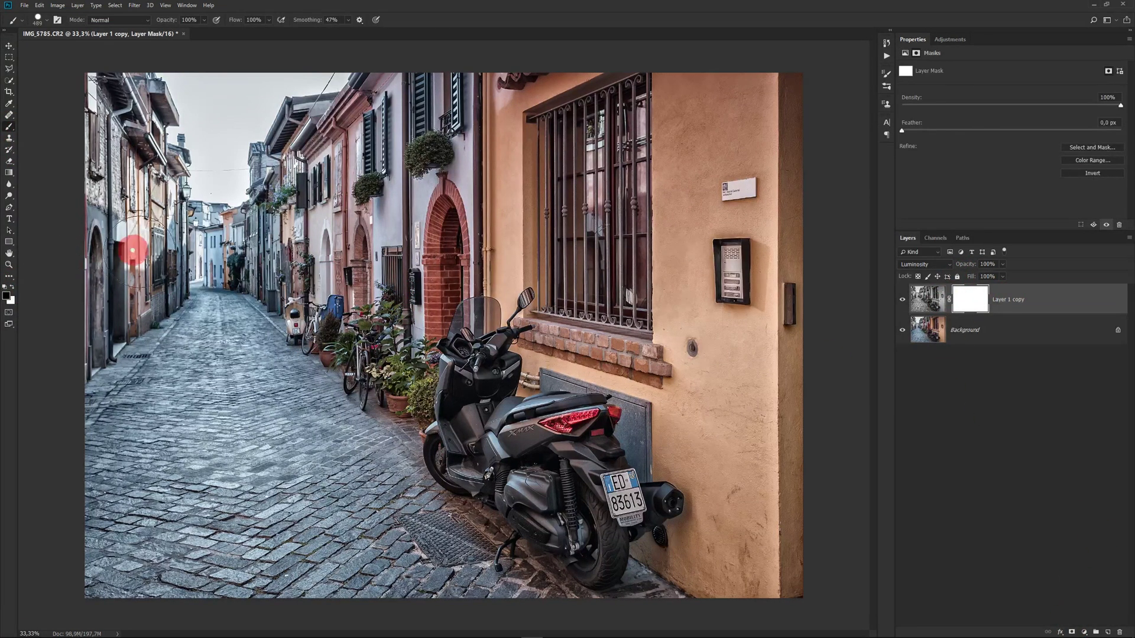
pyautogui.click(42, 19)
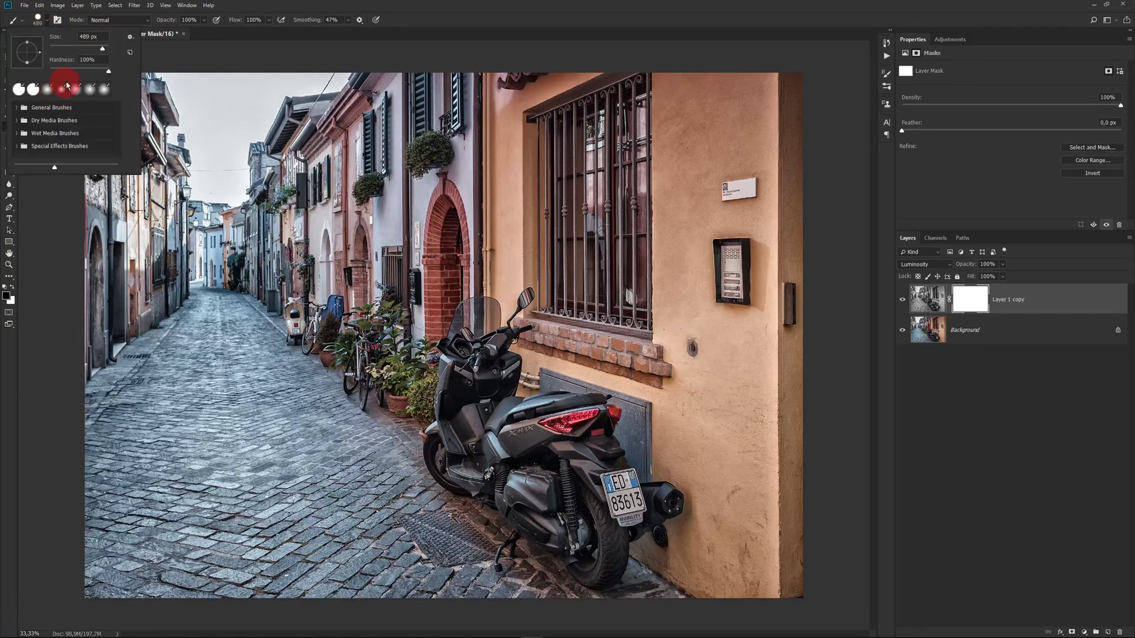
pyautogui.moveTo(108, 71); pyautogui.dragTo(50, 71)
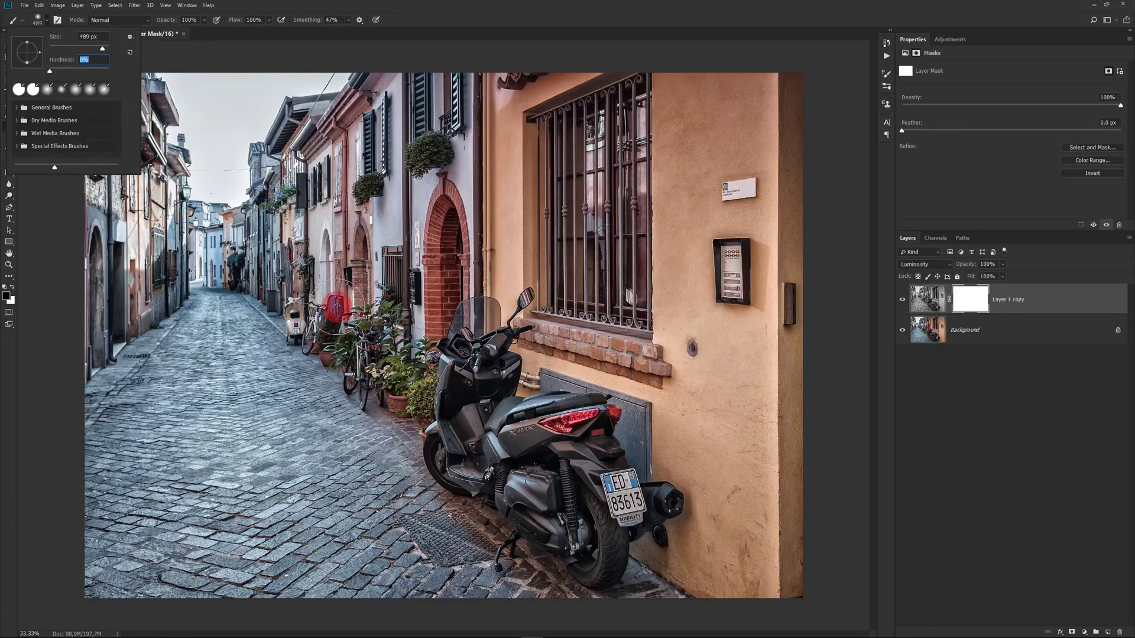
pyautogui.click(343, 327)
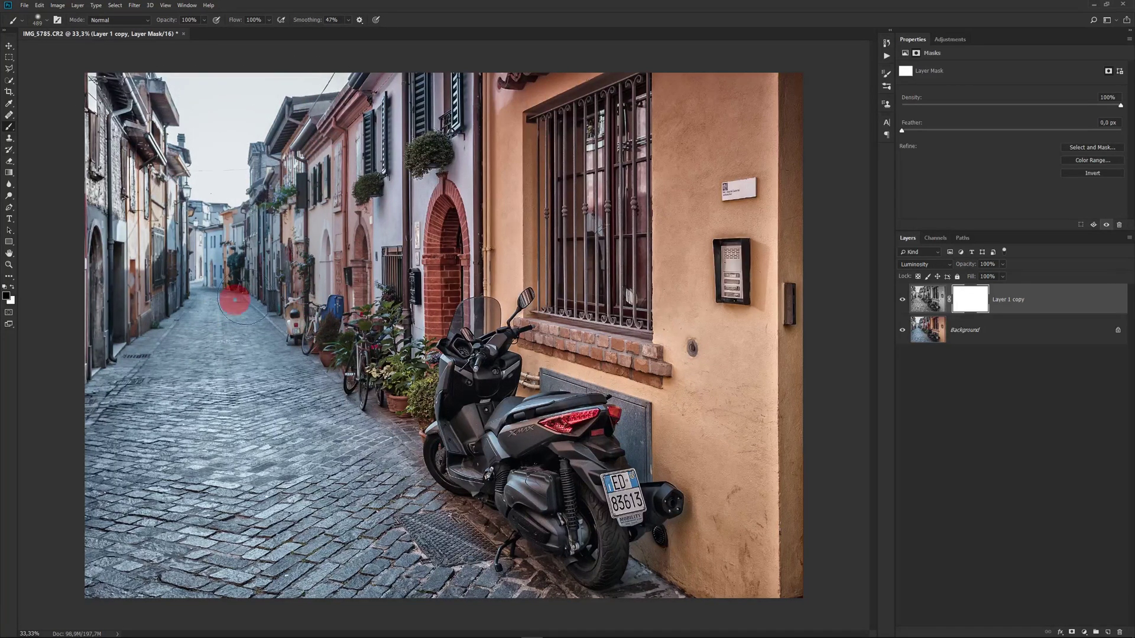
# Paint out the detail effect over the street and scooter on the mask.
pyautogui.hotkey('ctrl', 'i')
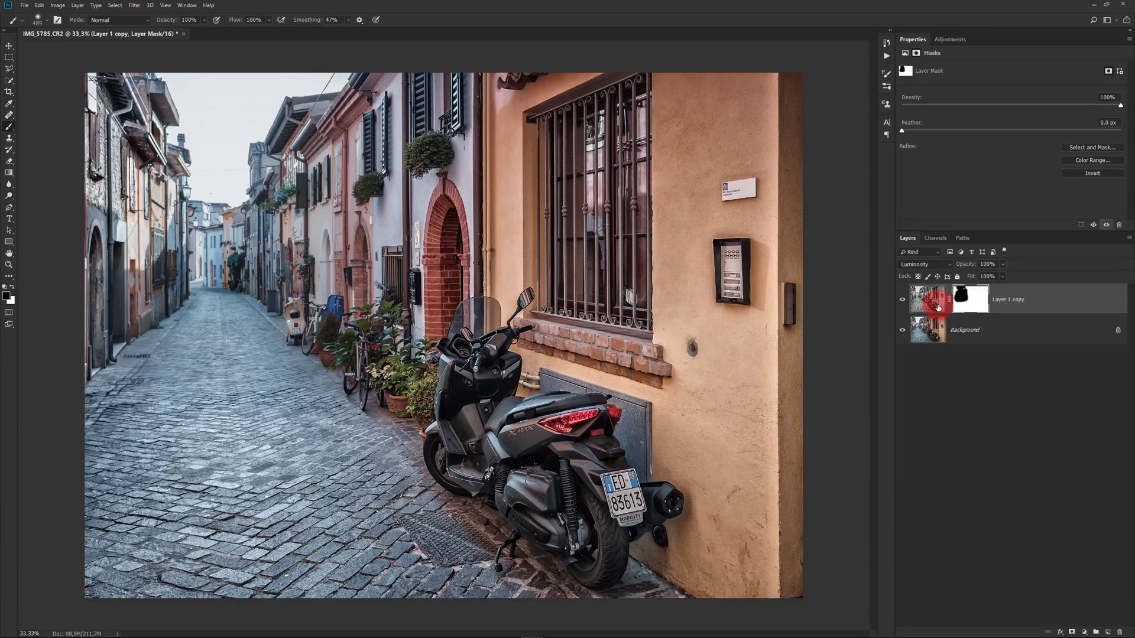
pyautogui.click(301, 349)
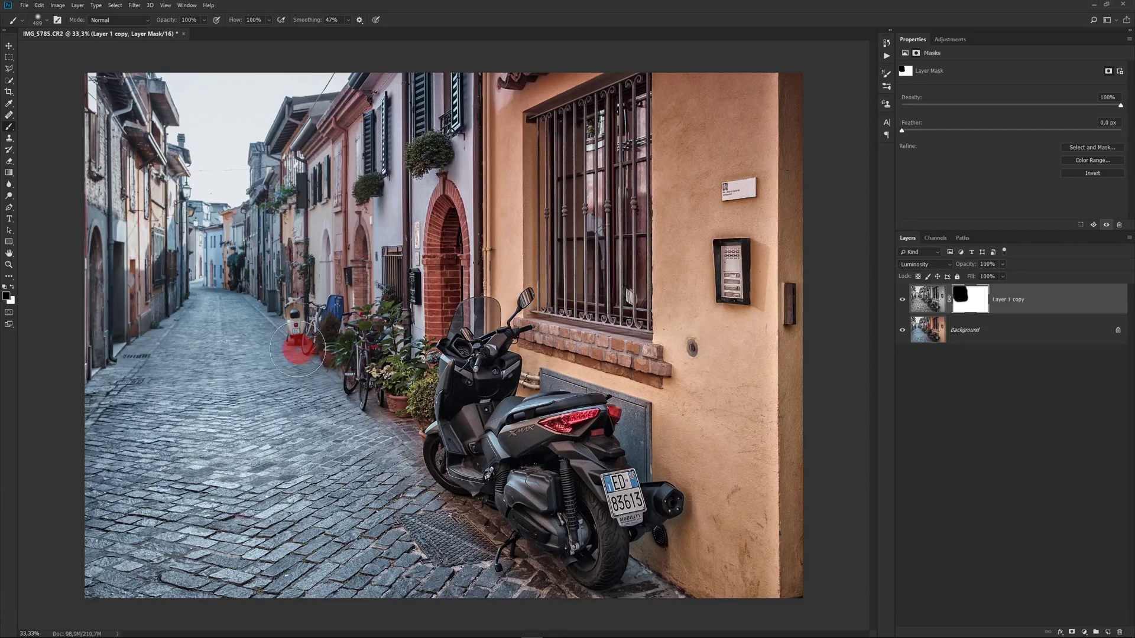
pyautogui.moveTo(571, 504); pyautogui.dragTo(535, 484)
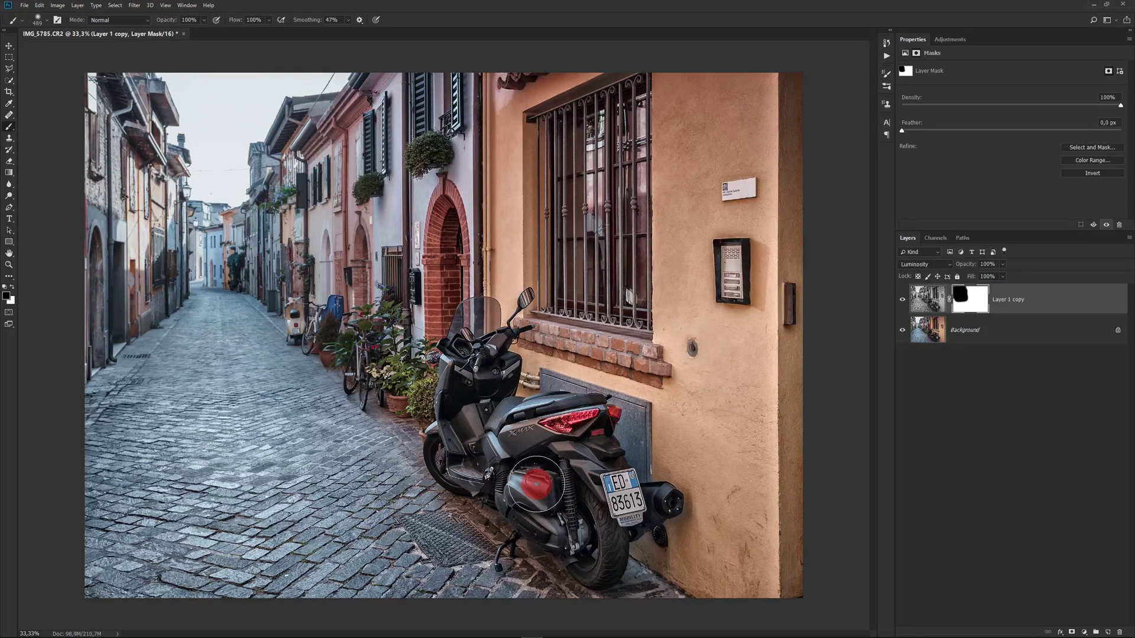
pyautogui.rightClick(970, 299)
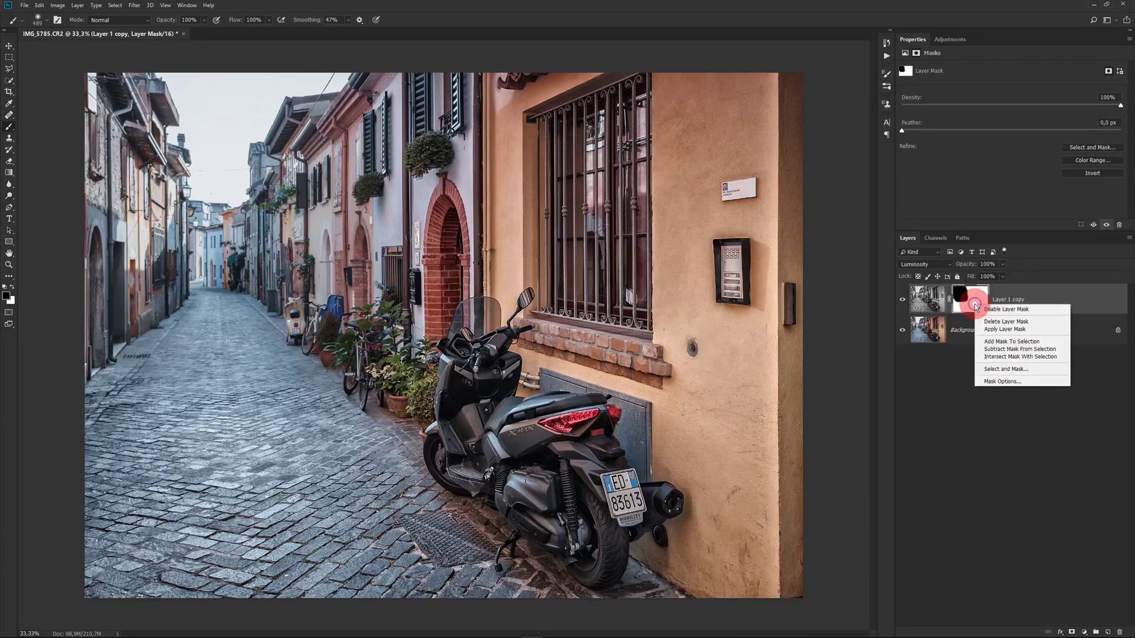
# Fill the detail layer's mask with black, then paint white over the cobblestone road and scooter.
pyautogui.click(993, 313)
pyautogui.keyDown('alt'); pyautogui.click(1072, 631); pyautogui.keyUp('alt')
pyautogui.click(12, 287)
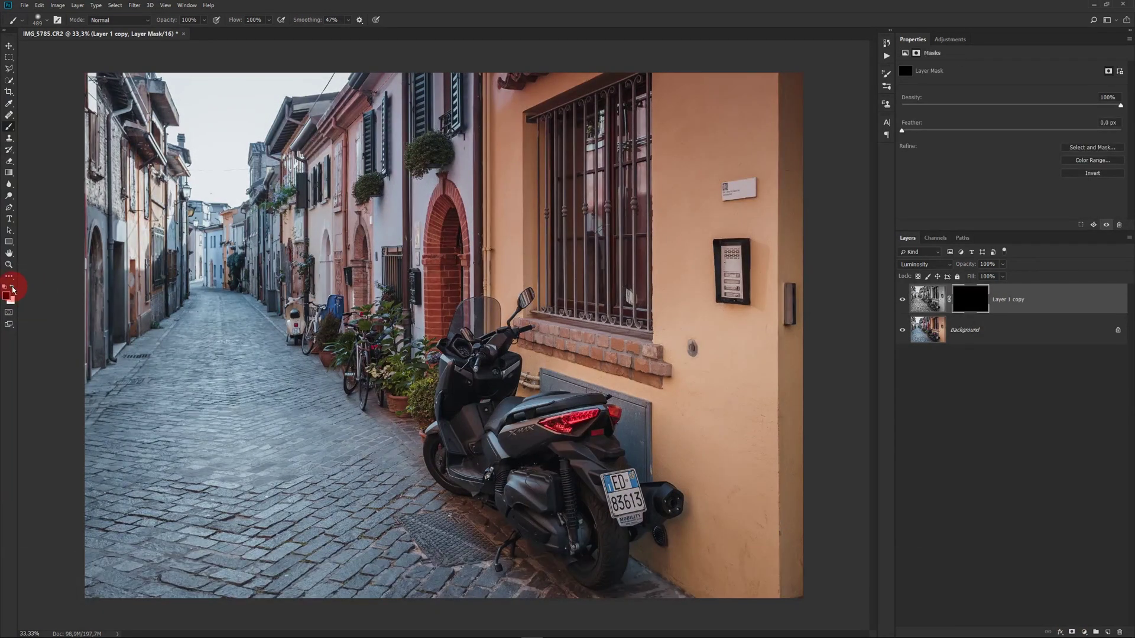
pyautogui.moveTo(230, 328)
pyautogui.mouseDown()
pyautogui.moveTo(246, 329)
pyautogui.moveTo(269, 373)
pyautogui.moveTo(212, 395)
pyautogui.moveTo(178, 370)
pyautogui.moveTo(149, 406)
pyautogui.moveTo(347, 464)
pyautogui.moveTo(263, 476)
pyautogui.moveTo(303, 497)
pyautogui.moveTo(190, 516)
pyautogui.mouseUp()
pyautogui.press('[')
pyautogui.press('[')
pyautogui.press('[')
pyautogui.moveTo(479, 328)
pyautogui.mouseDown()
pyautogui.moveTo(441, 467)
pyautogui.moveTo(615, 520)
pyautogui.moveTo(597, 556)
pyautogui.moveTo(456, 406)
pyautogui.mouseUp()
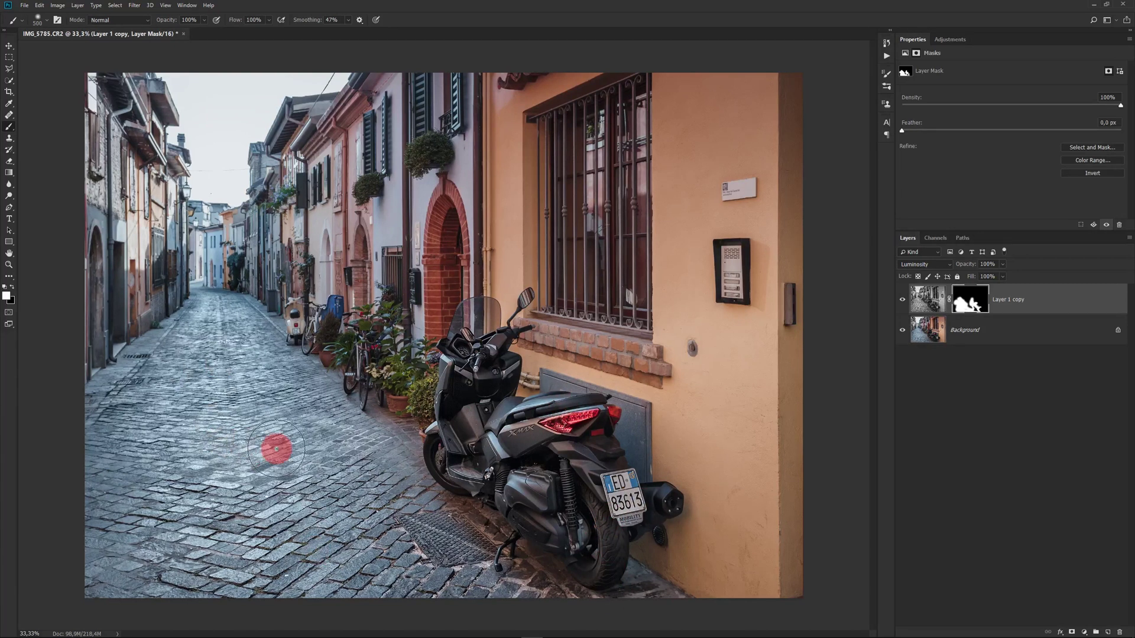
# Compare with the detail layer hidden, then paint black over the lower-left cobblestones.
pyautogui.press(']')
pyautogui.press(']')
pyautogui.press(']')
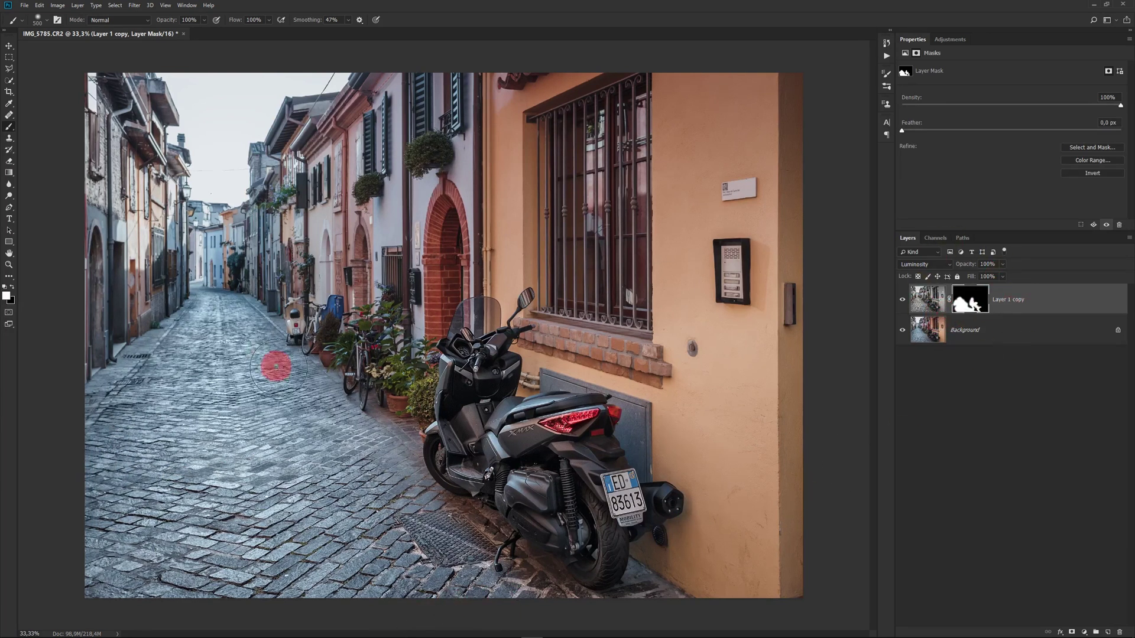
pyautogui.click(903, 300)
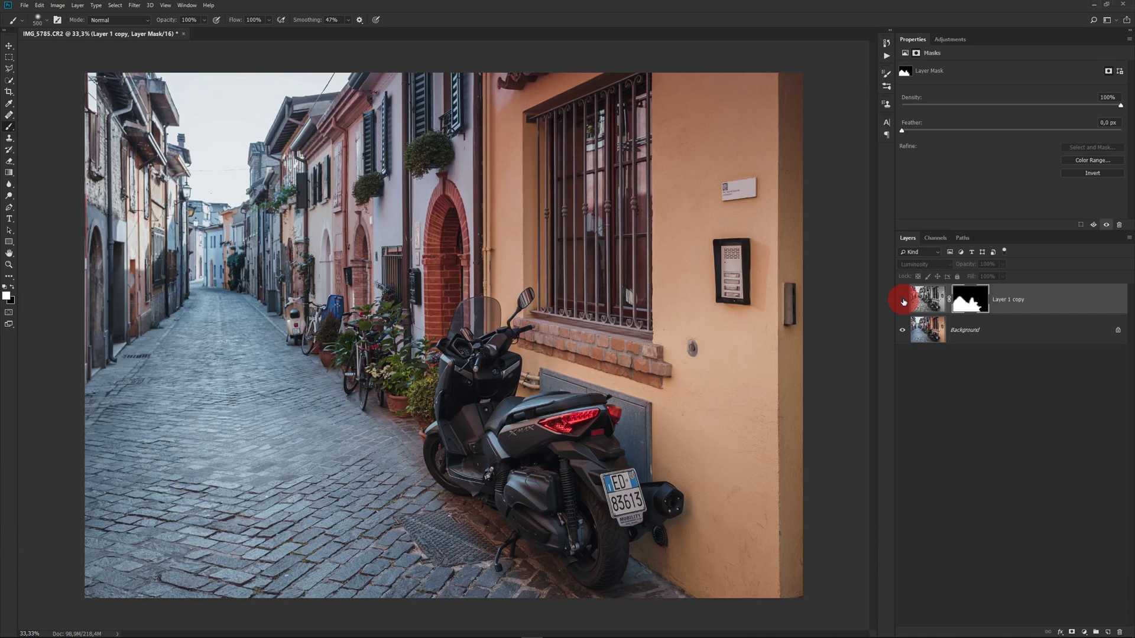
pyautogui.click(902, 300)
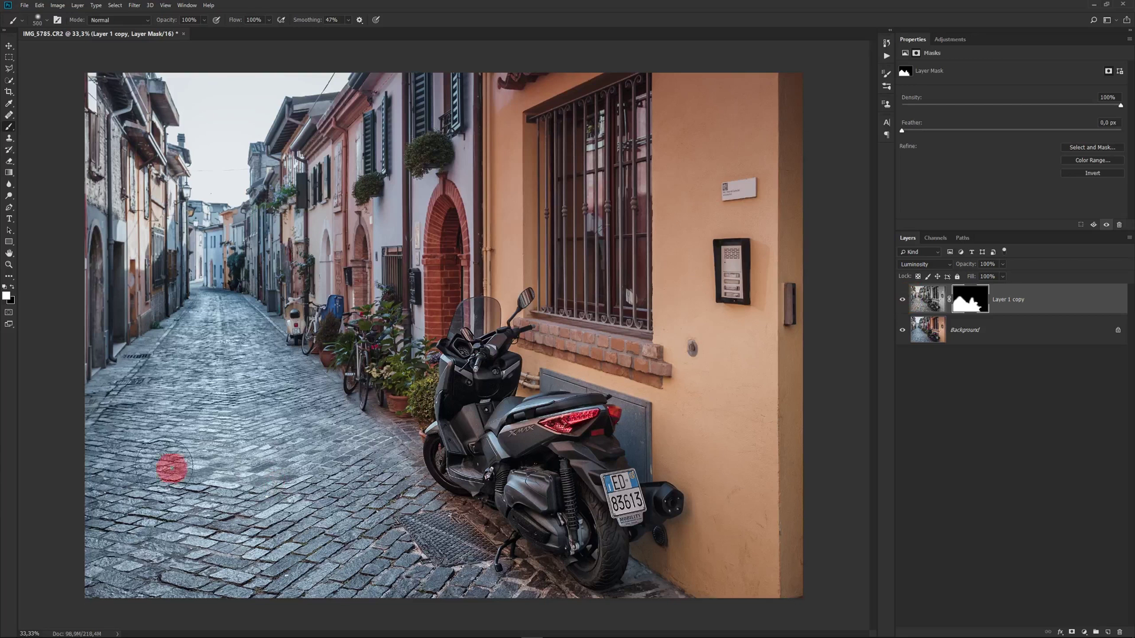
pyautogui.click(12, 287)
pyautogui.moveTo(242, 380)
pyautogui.mouseDown()
pyautogui.moveTo(343, 444)
pyautogui.moveTo(403, 412)
pyautogui.mouseUp()
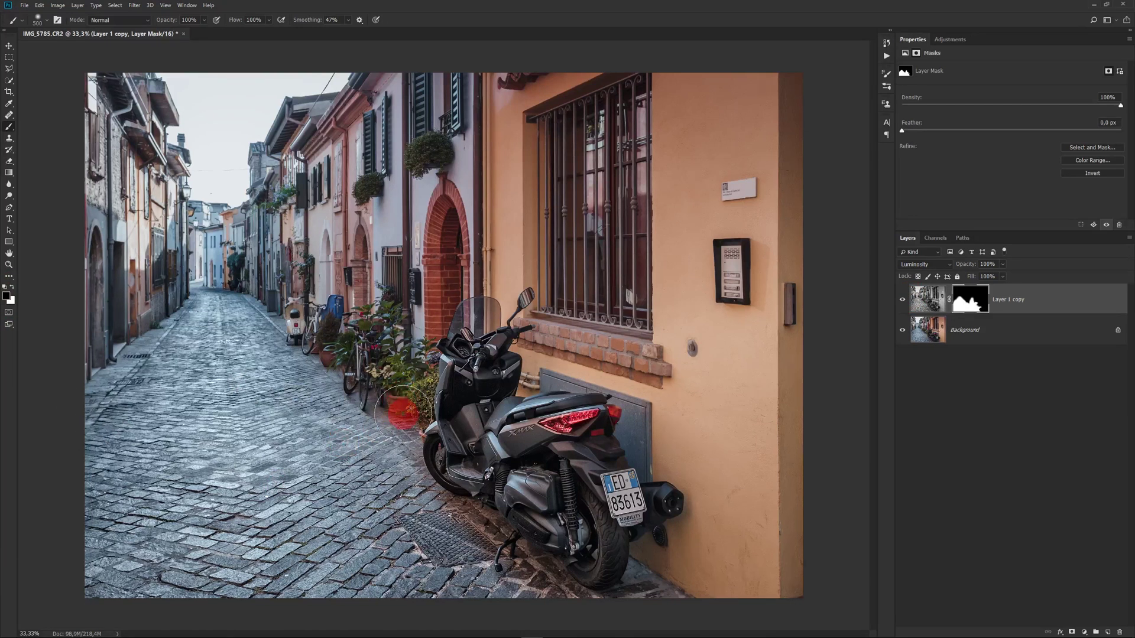
pyautogui.press('[')
pyautogui.press('[')
pyautogui.press('[')
# Paint white over the scooter's license plate and rear wheel, then compare Layer 1 copy on and off.
pyautogui.click(902, 331)
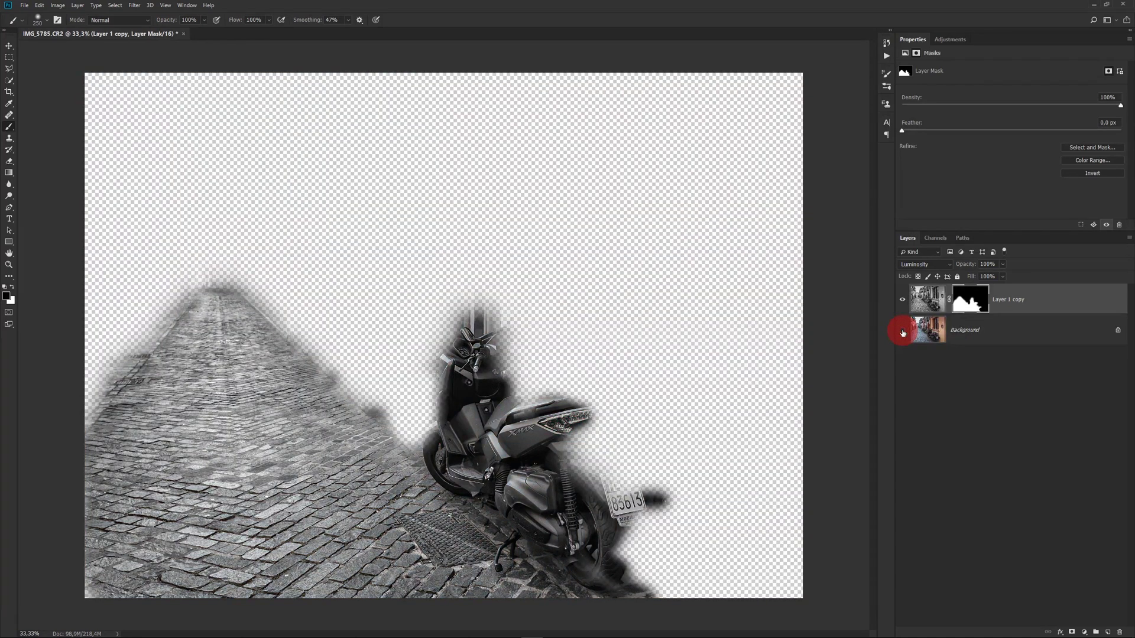
pyautogui.click(12, 286)
pyautogui.moveTo(559, 453)
pyautogui.mouseDown()
pyautogui.moveTo(443, 386)
pyautogui.moveTo(491, 485)
pyautogui.moveTo(443, 445)
pyautogui.mouseUp()
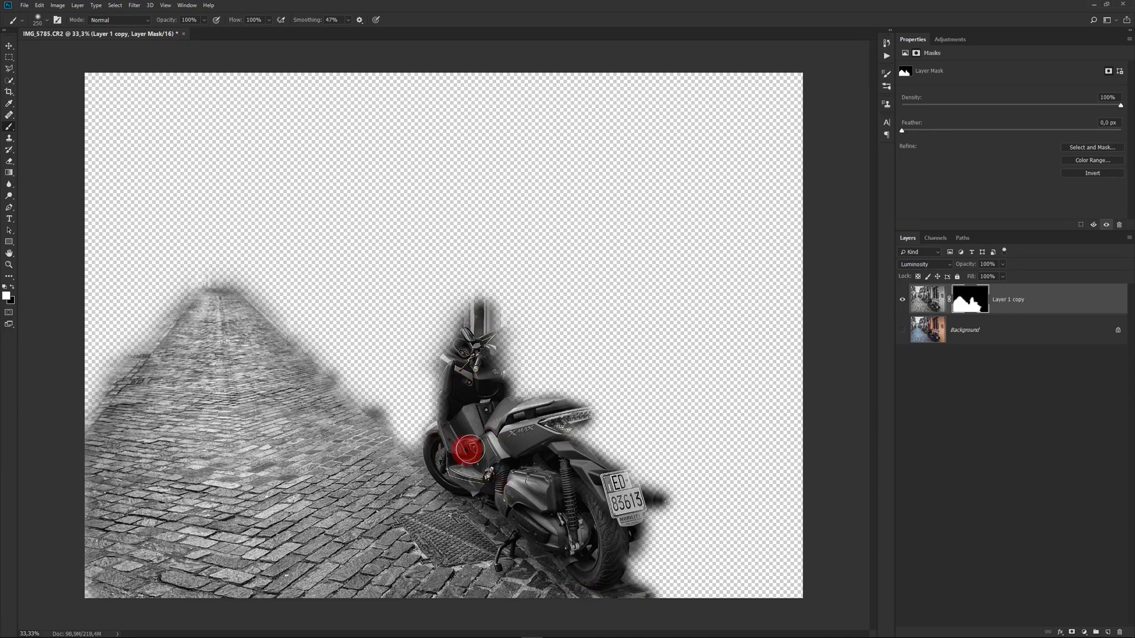
pyautogui.click(902, 330)
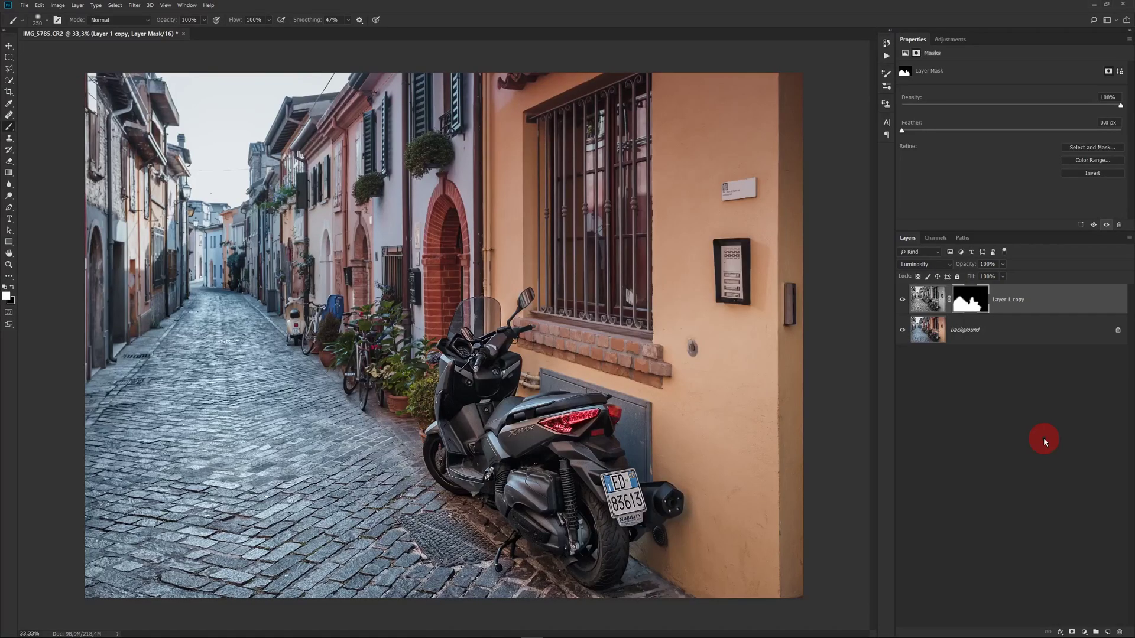
pyautogui.click(902, 300)
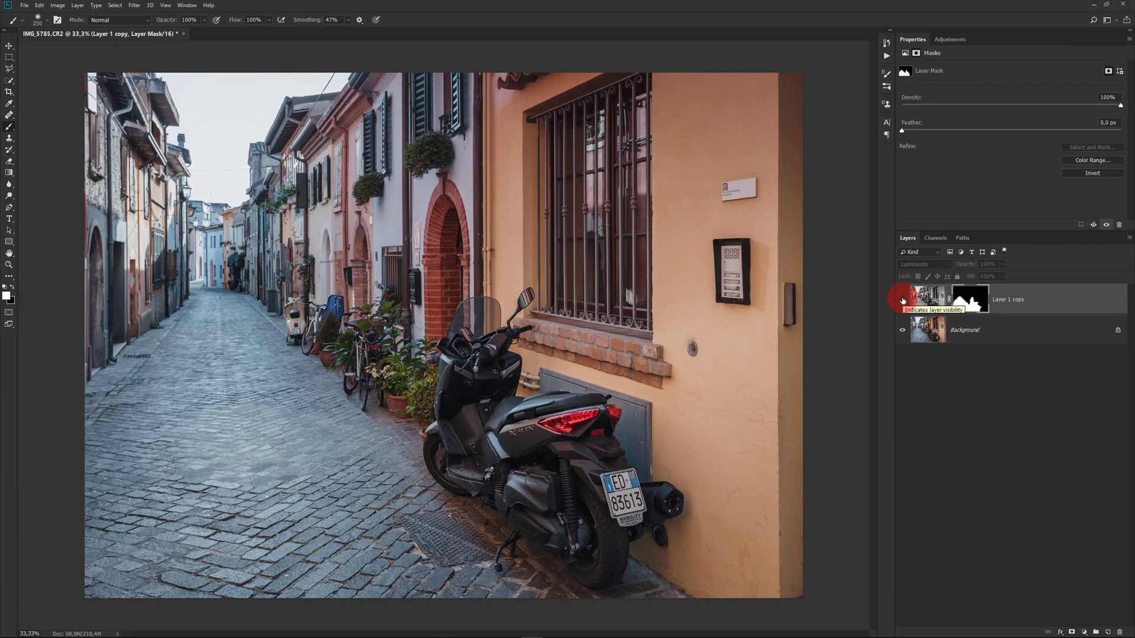
pyautogui.click(903, 299)
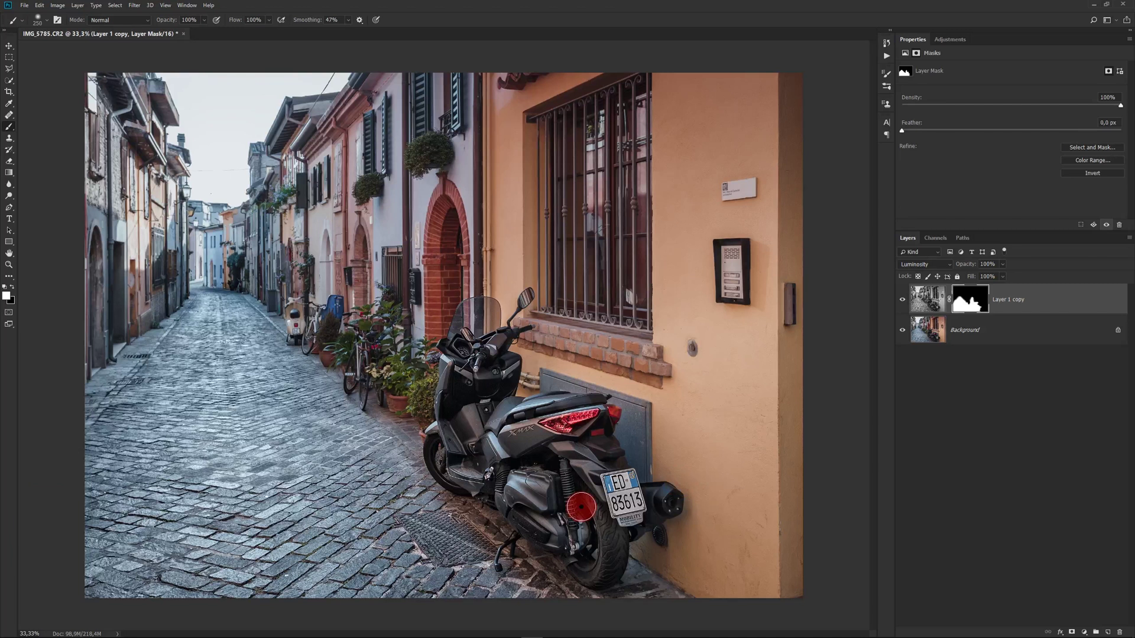
# Bring up the list of new fill and adjustment layer types.
pyautogui.click(1084, 633)
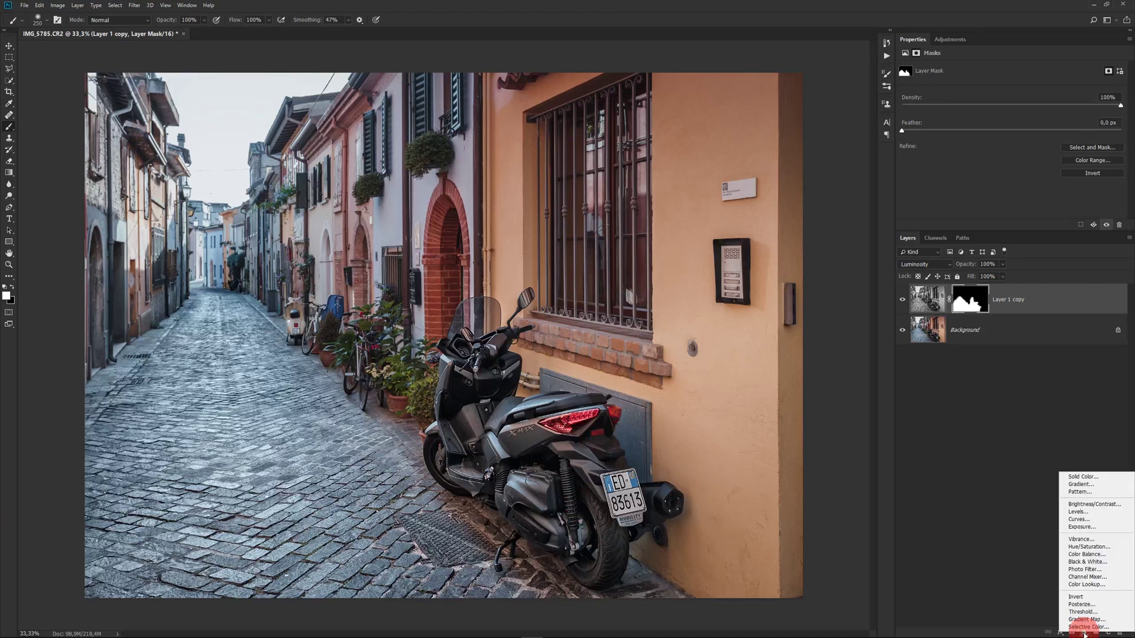
# Add a Brightness/Contrast layer at brightness −27 and contrast 21, clipped to Layer 1 copy.
pyautogui.click(1100, 505)
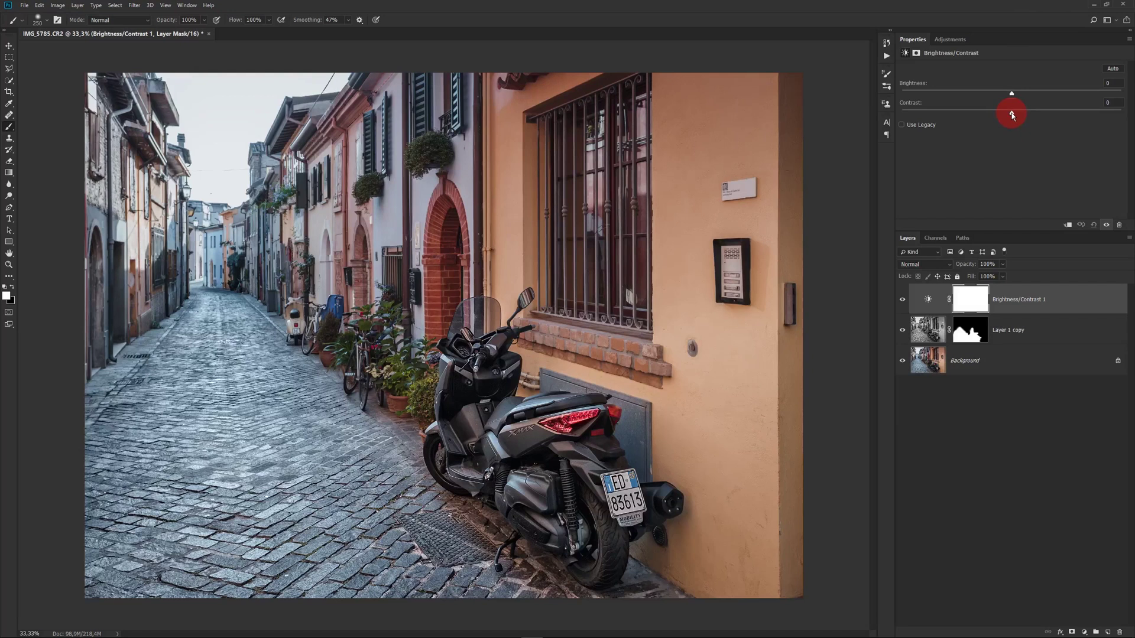
pyautogui.moveTo(1011, 114)
pyautogui.mouseDown()
pyautogui.moveTo(1073, 114)
pyautogui.moveTo(953, 92)
pyautogui.mouseUp()
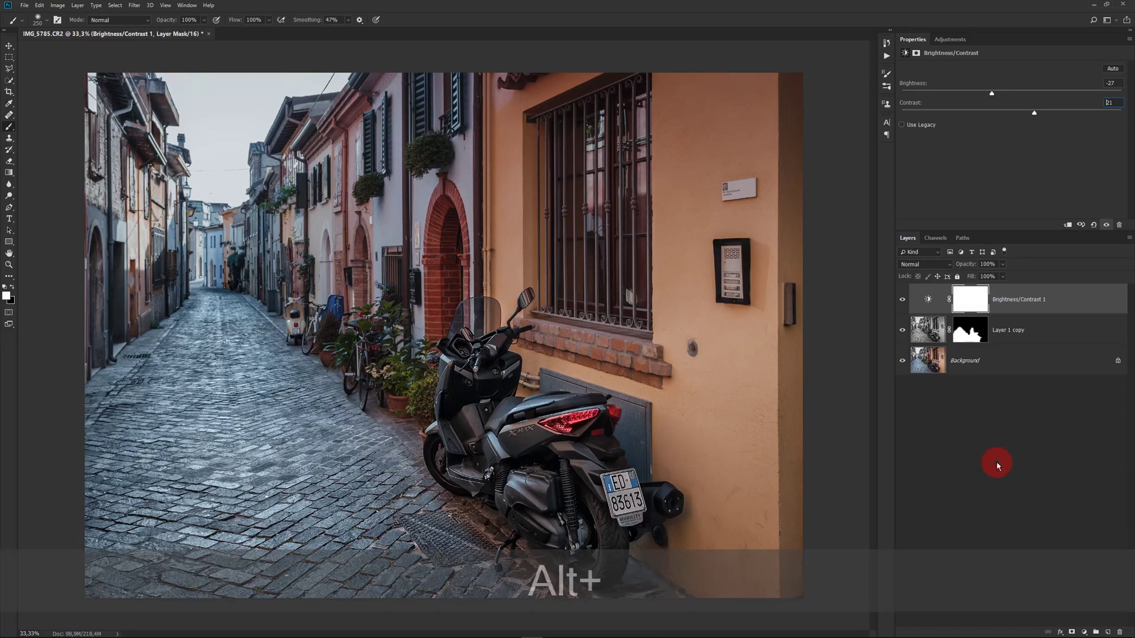
pyautogui.moveTo(961, 341); pyautogui.dragTo(966, 312)
pyautogui.moveTo(966, 311); pyautogui.dragTo(999, 421)
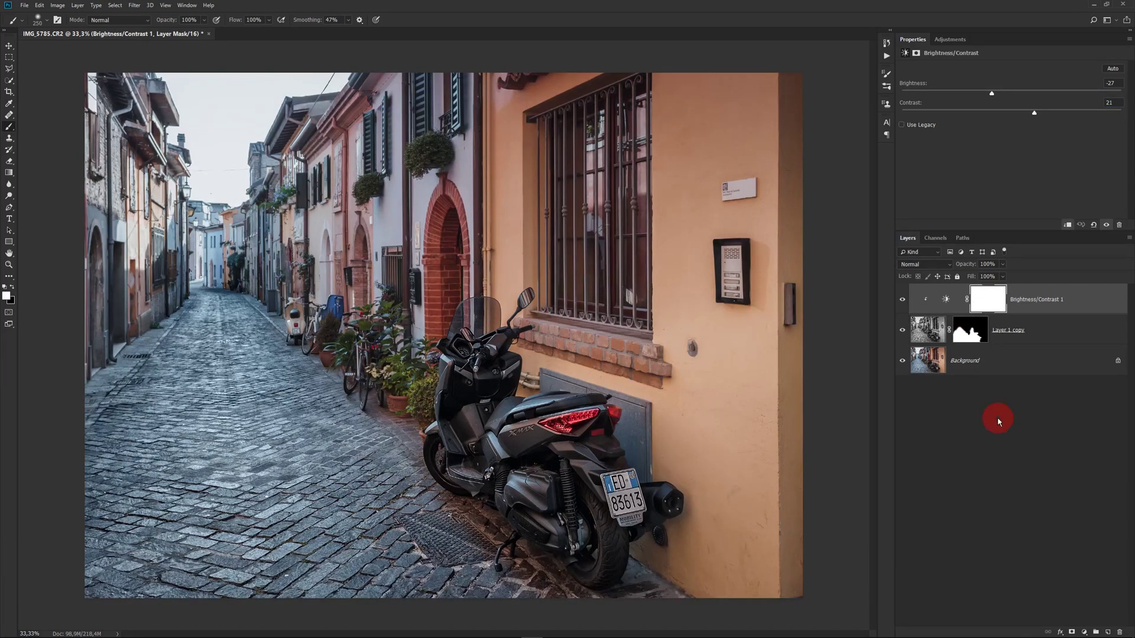
pyautogui.click(903, 300)
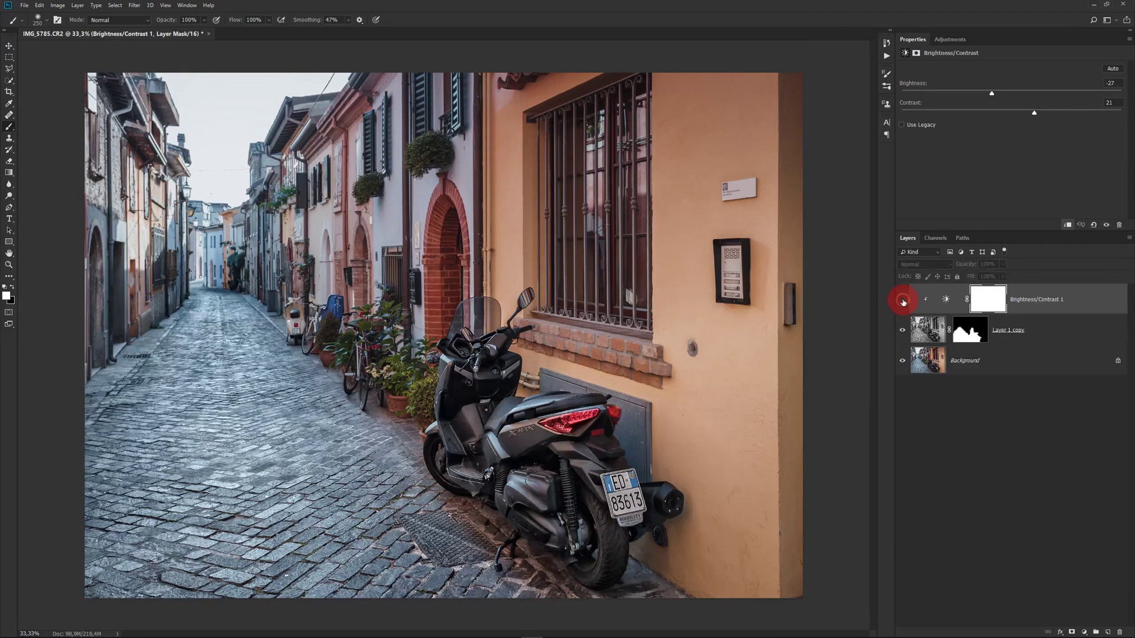
# Compare the Brightness/Contrast effect on and off, then add a default Hue/Saturation layer on top.
pyautogui.click(903, 300)
pyautogui.click(1004, 309)
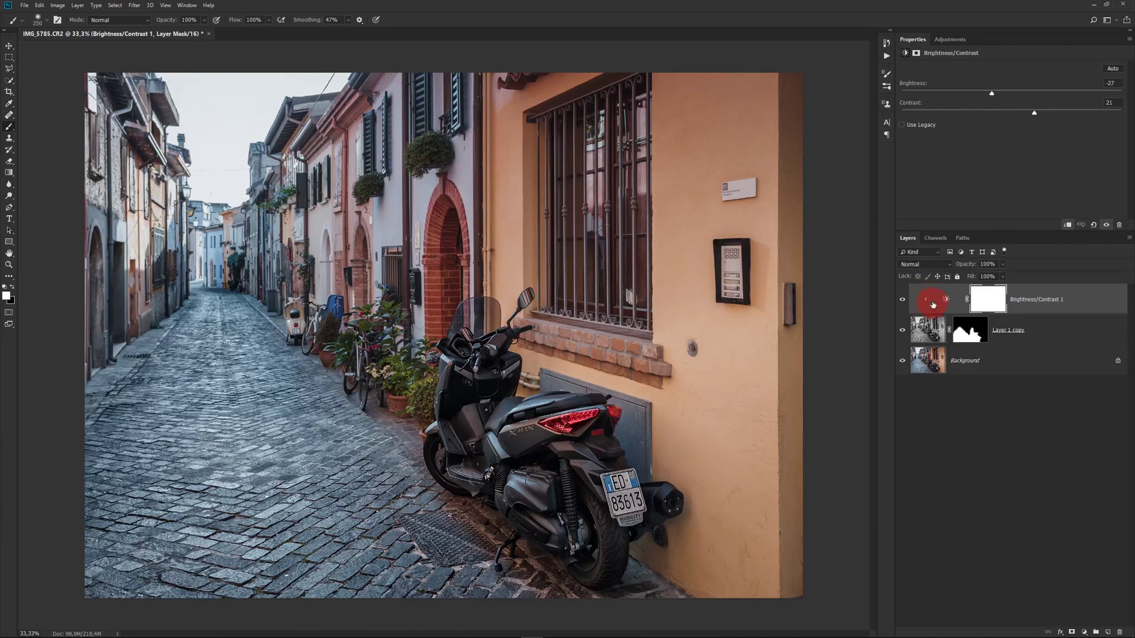
pyautogui.click(927, 302)
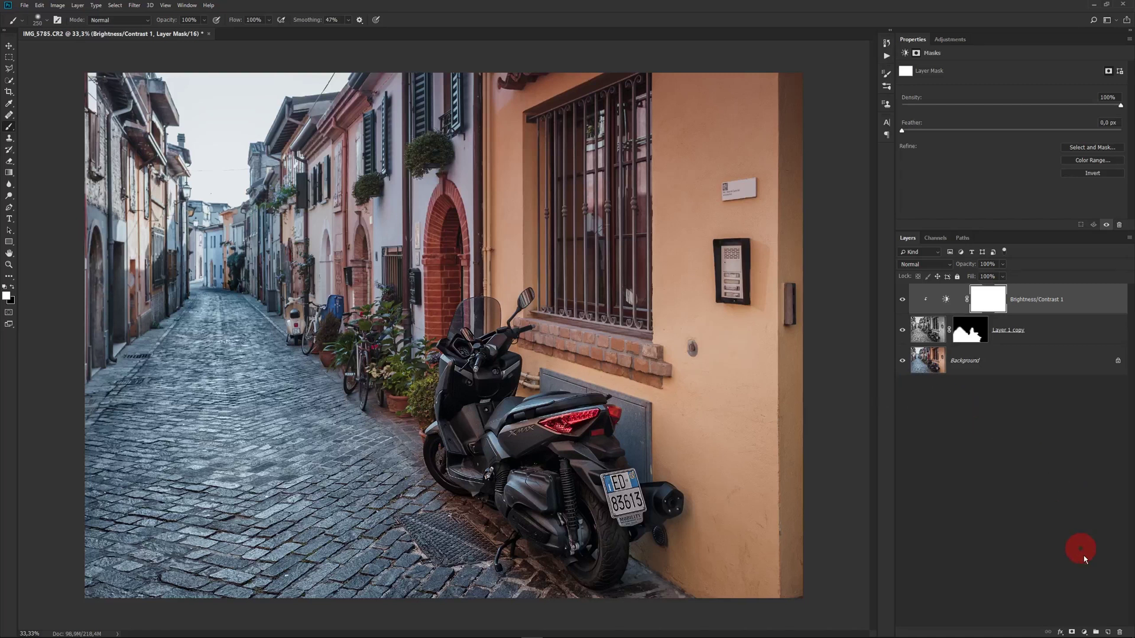
pyautogui.click(1084, 632)
pyautogui.click(1099, 548)
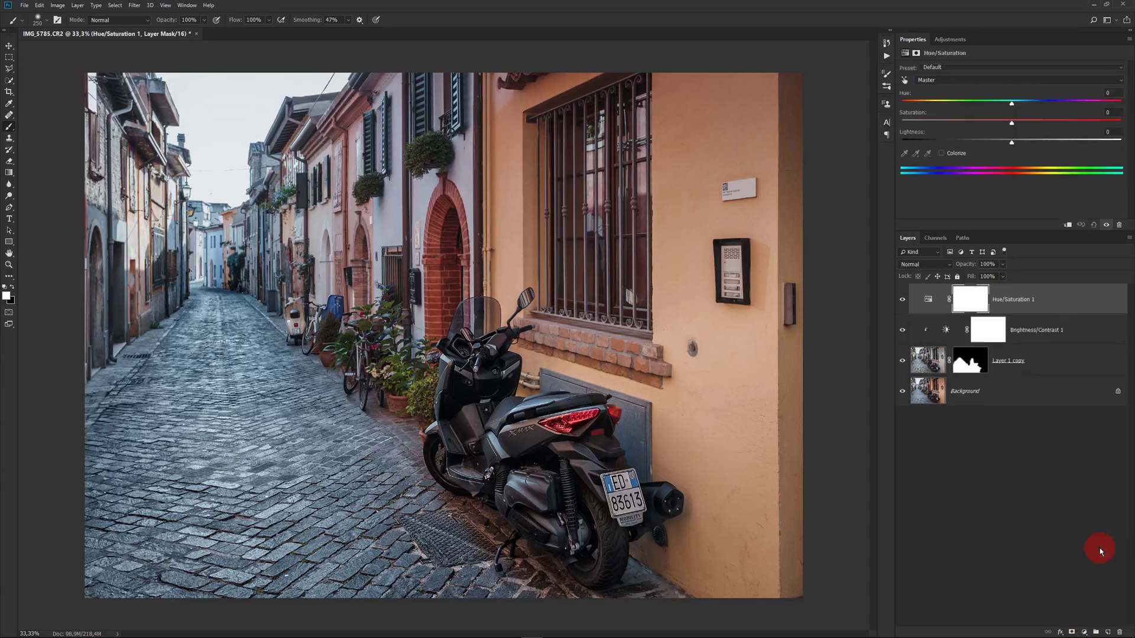
# Target the orange wall's Reds and set hue −7 and saturation +14.
pyautogui.click(905, 80)
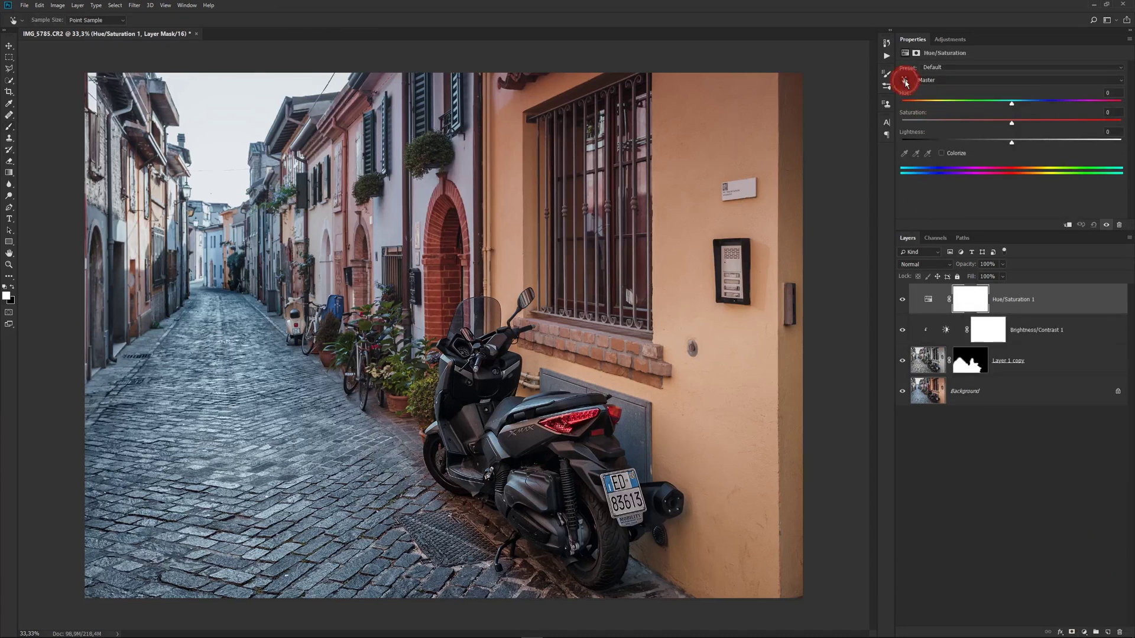
pyautogui.click(684, 249)
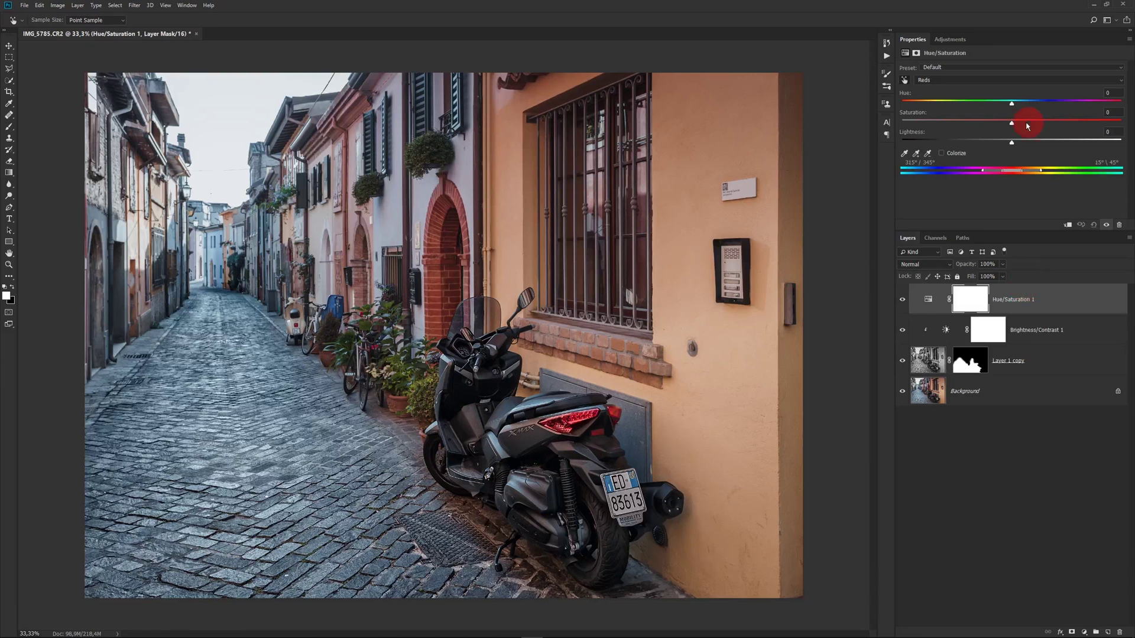
pyautogui.moveTo(1013, 107); pyautogui.dragTo(1006, 106)
pyautogui.moveTo(1012, 126); pyautogui.dragTo(1014, 124)
pyautogui.moveTo(1025, 122); pyautogui.dragTo(1026, 123)
# Compare the Hue/Saturation effect on and off, then fill its mask with black.
pyautogui.click(902, 300)
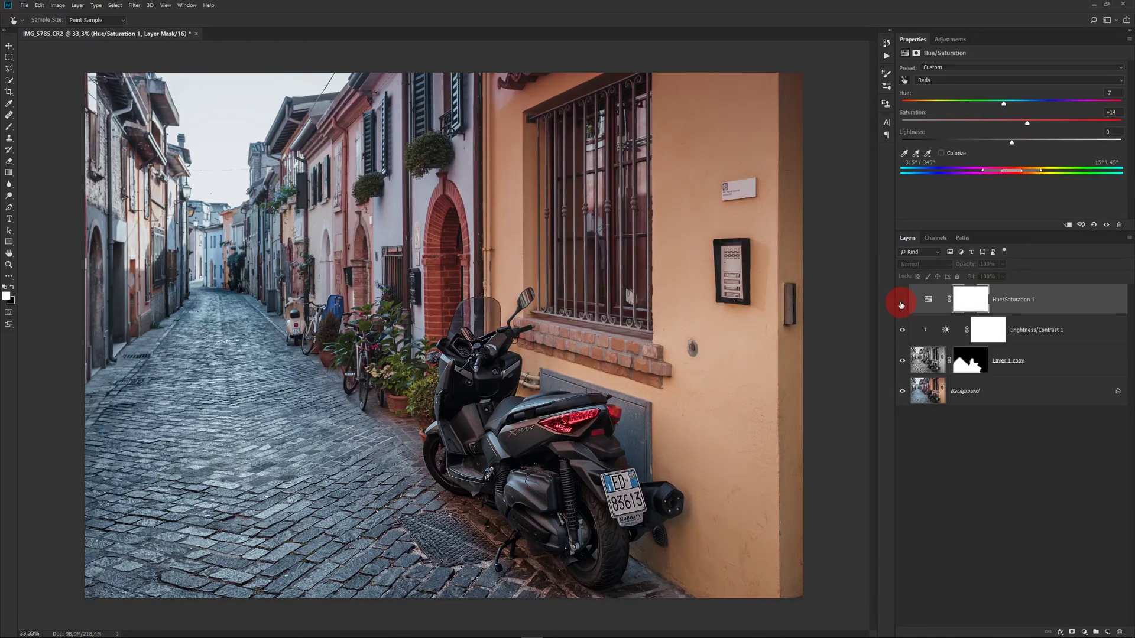
pyautogui.click(902, 303)
pyautogui.click(901, 303)
pyautogui.click(901, 304)
pyautogui.click(899, 305)
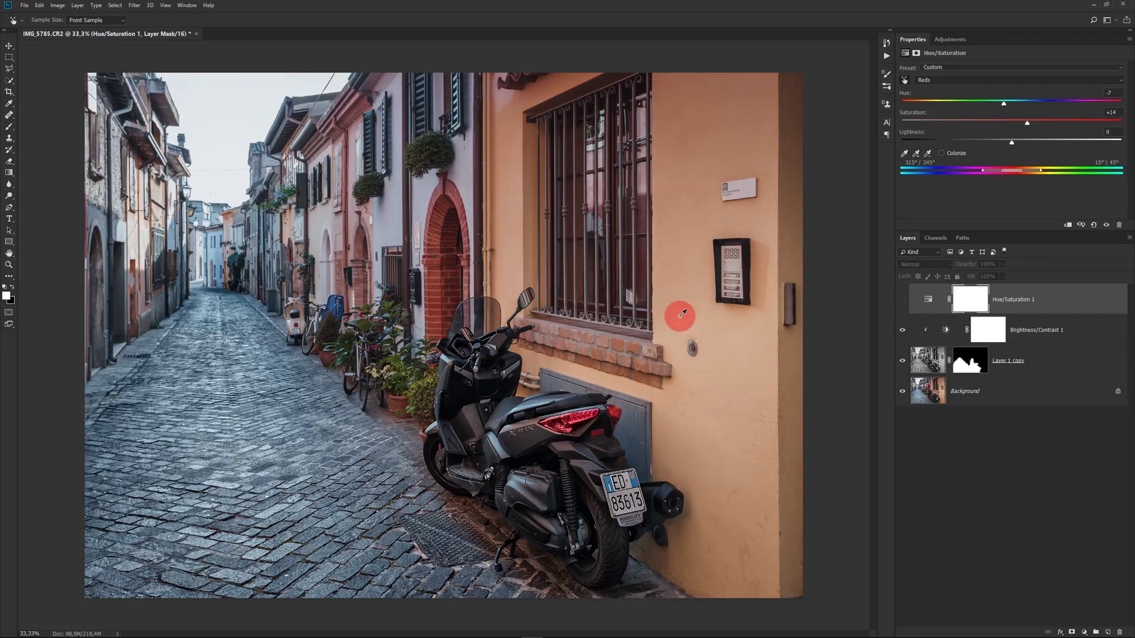
pyautogui.click(901, 303)
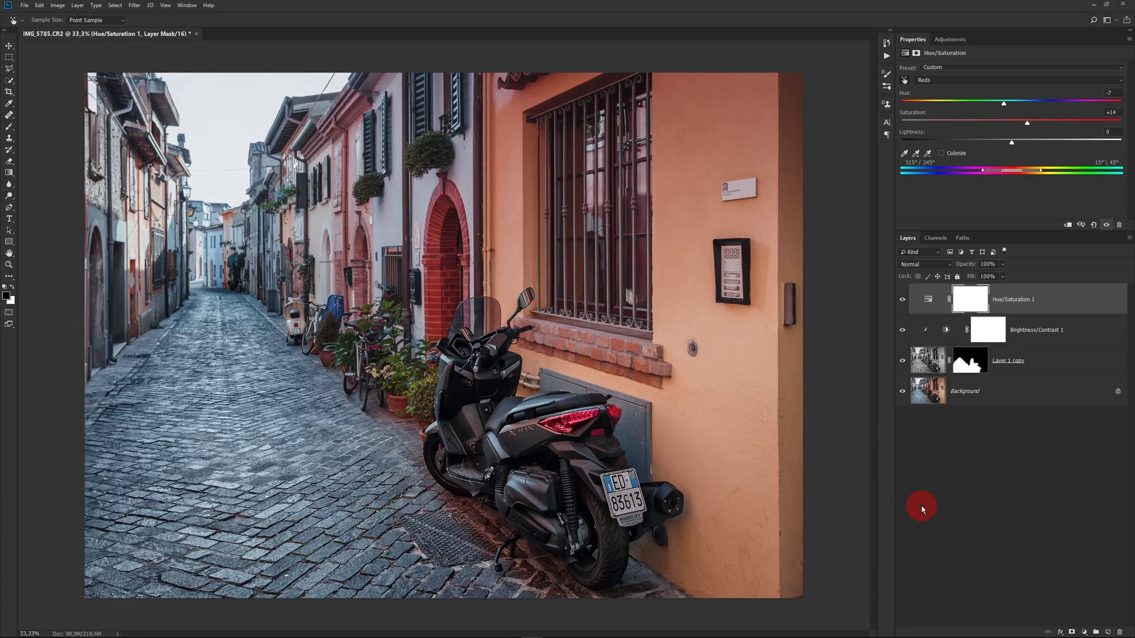
pyautogui.hotkey('alt', 'Delete')
# Paint white onto the Hue/Saturation mask over the orange building wall, with brush smoothing off.
pyautogui.click(12, 287)
pyautogui.press('b')
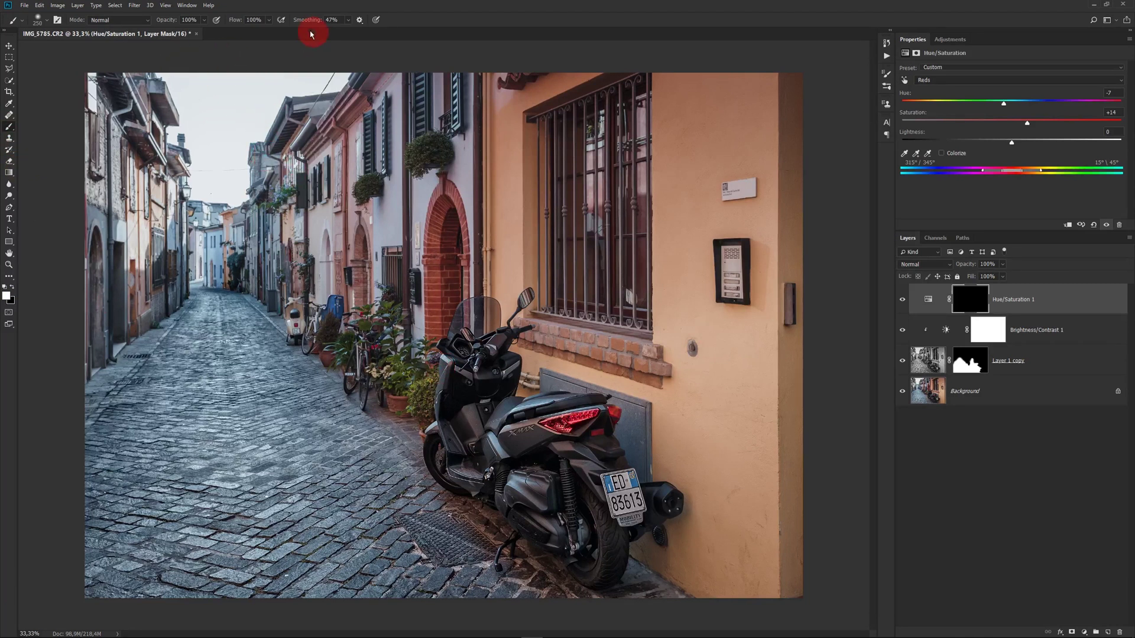
pyautogui.moveTo(313, 22); pyautogui.dragTo(151, 65)
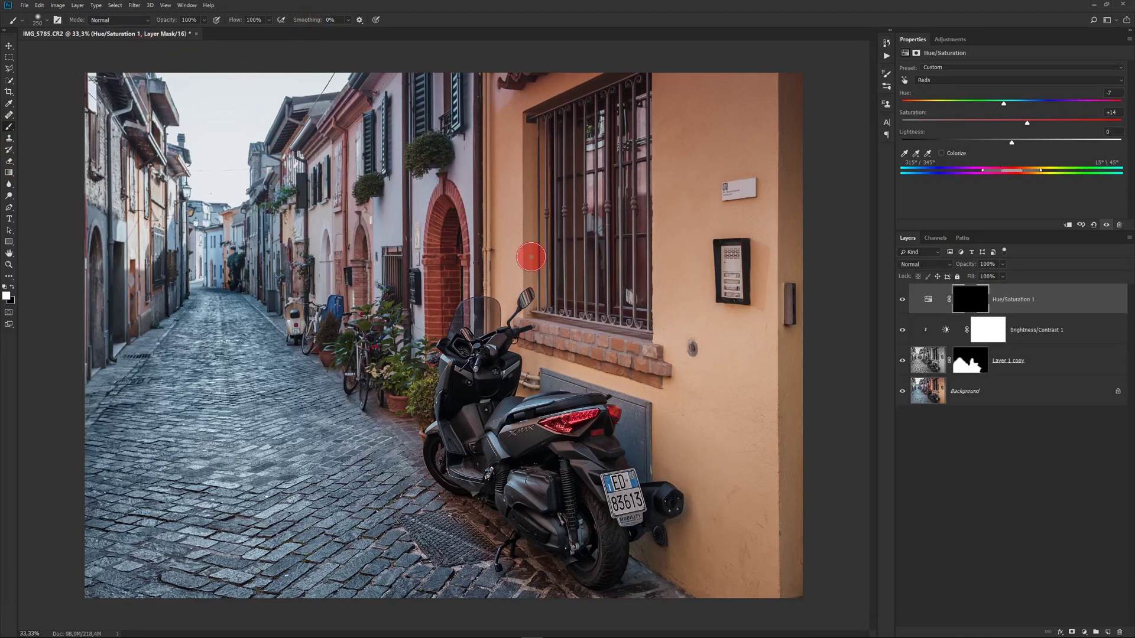
pyautogui.press(']')
pyautogui.press(']')
pyautogui.moveTo(525, 249)
pyautogui.mouseDown()
pyautogui.moveTo(762, 96)
pyautogui.moveTo(761, 367)
pyautogui.moveTo(678, 190)
pyautogui.moveTo(714, 577)
pyautogui.moveTo(559, 378)
pyautogui.mouseUp()
pyautogui.press(']')
pyautogui.press(']')
pyautogui.moveTo(772, 601)
pyautogui.mouseDown()
pyautogui.moveTo(796, 387)
pyautogui.moveTo(767, 544)
pyautogui.mouseUp()
pyautogui.click(1102, 300)
pyautogui.click(928, 299)
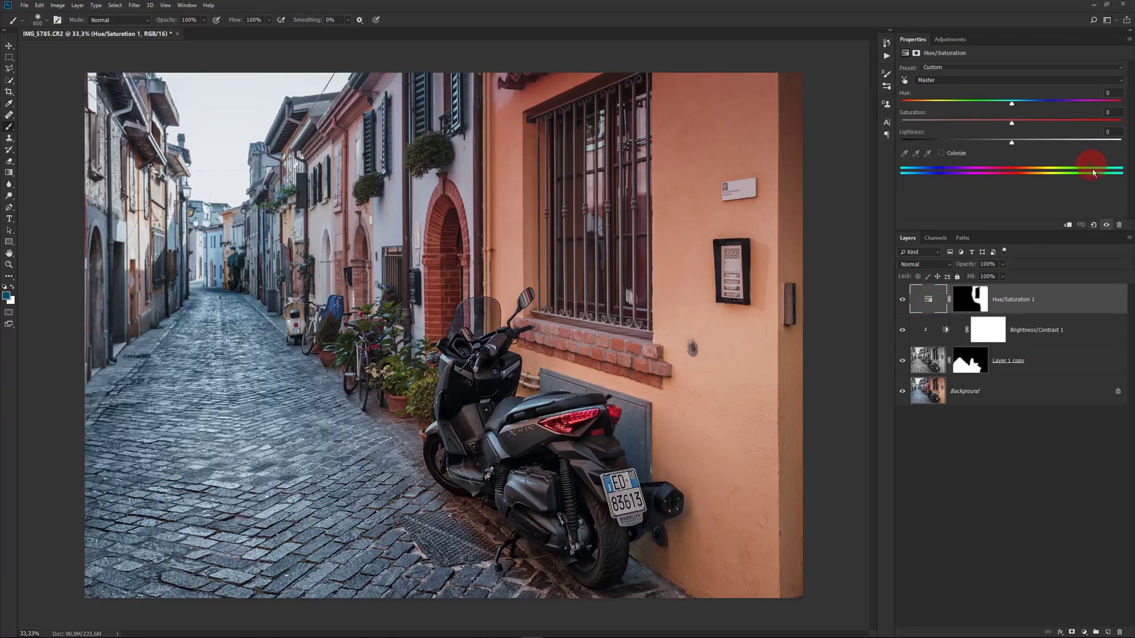
pyautogui.click(970, 299)
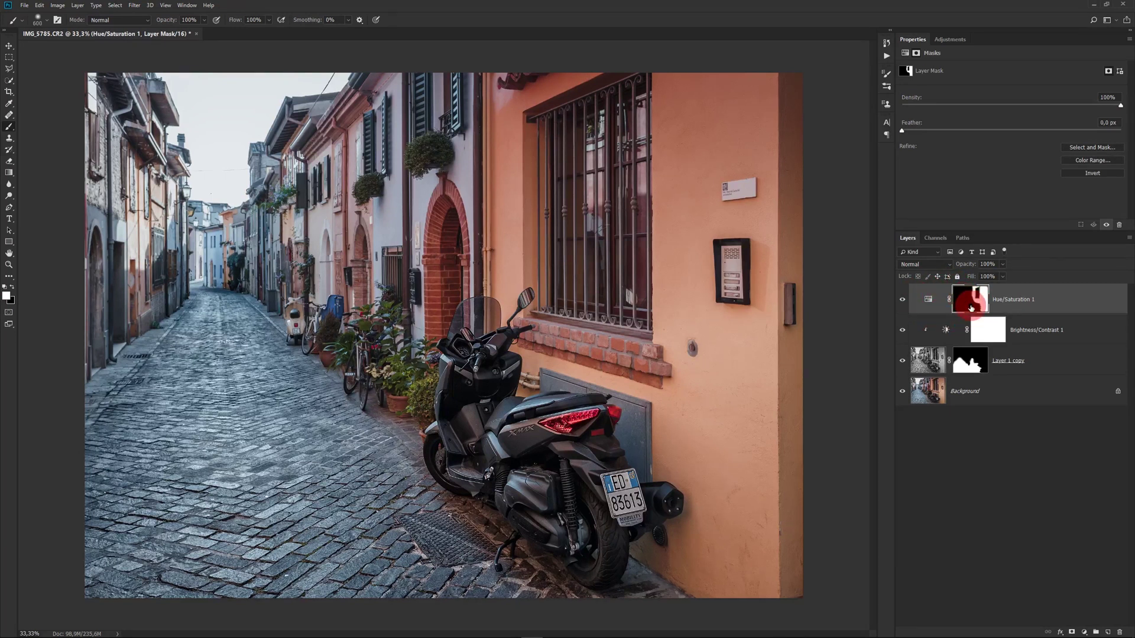
pyautogui.click(926, 301)
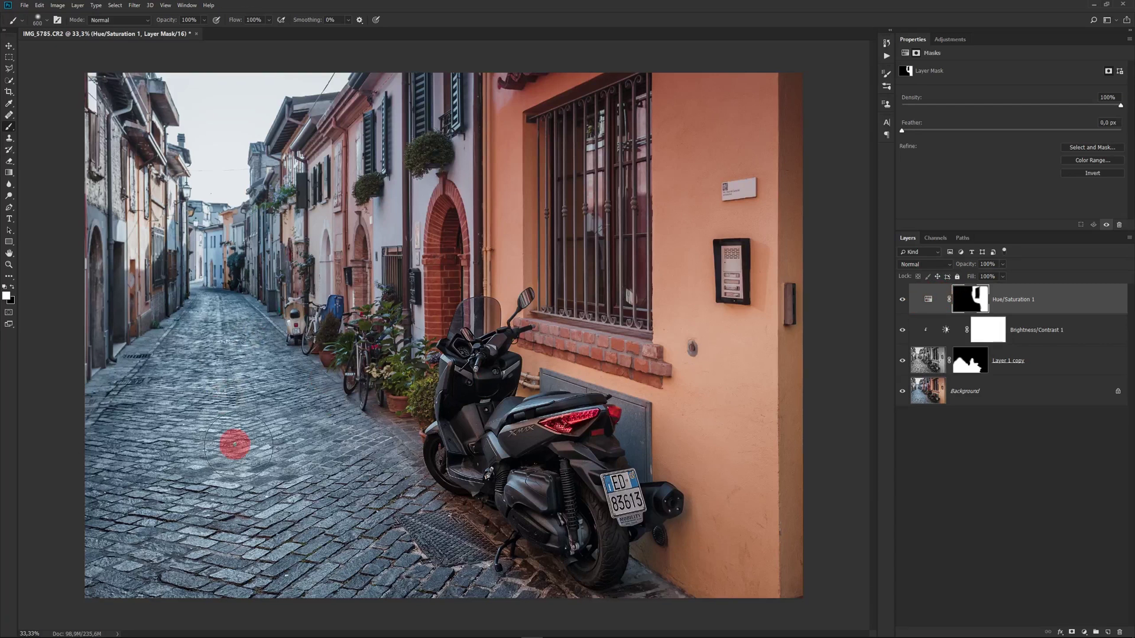
pyautogui.moveTo(977, 288); pyautogui.dragTo(986, 306)
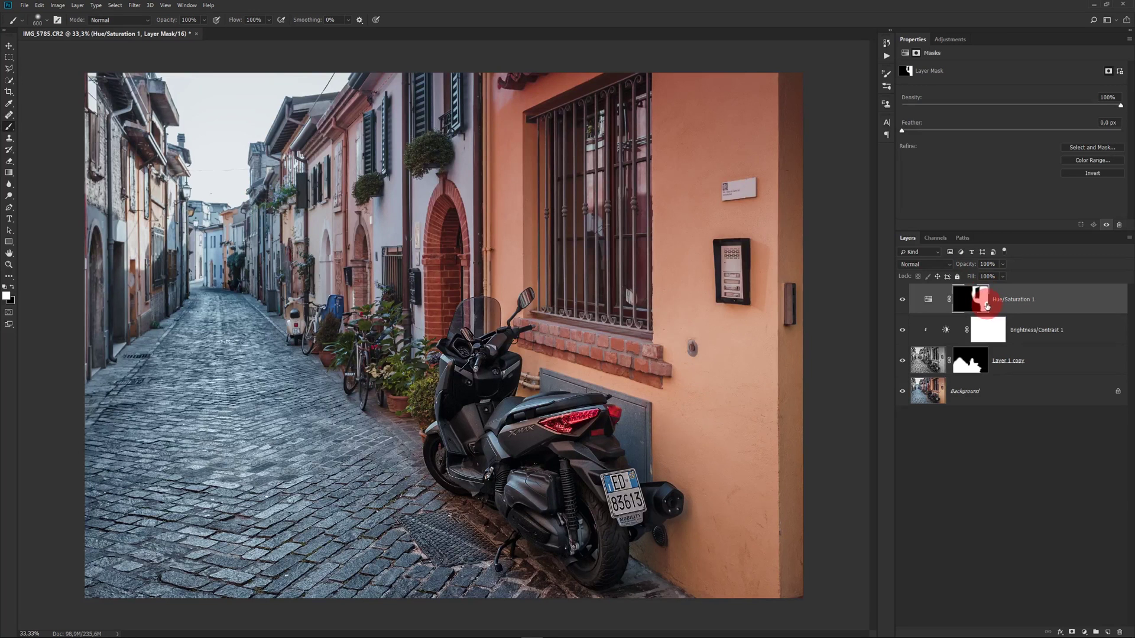
pyautogui.moveTo(986, 306); pyautogui.dragTo(660, 324)
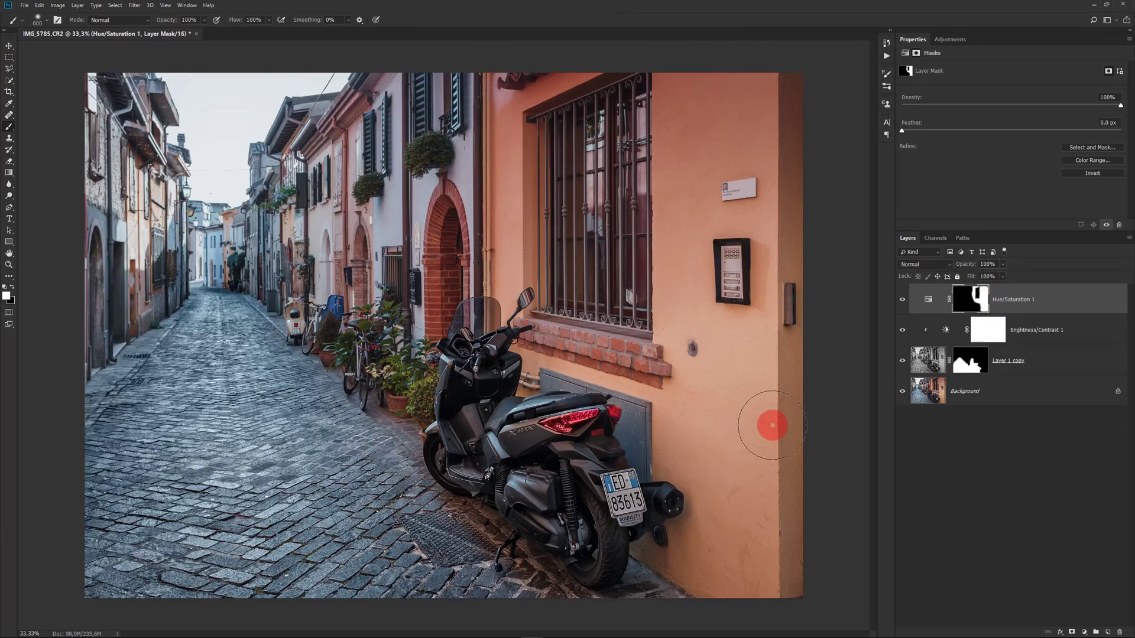
pyautogui.click(903, 300)
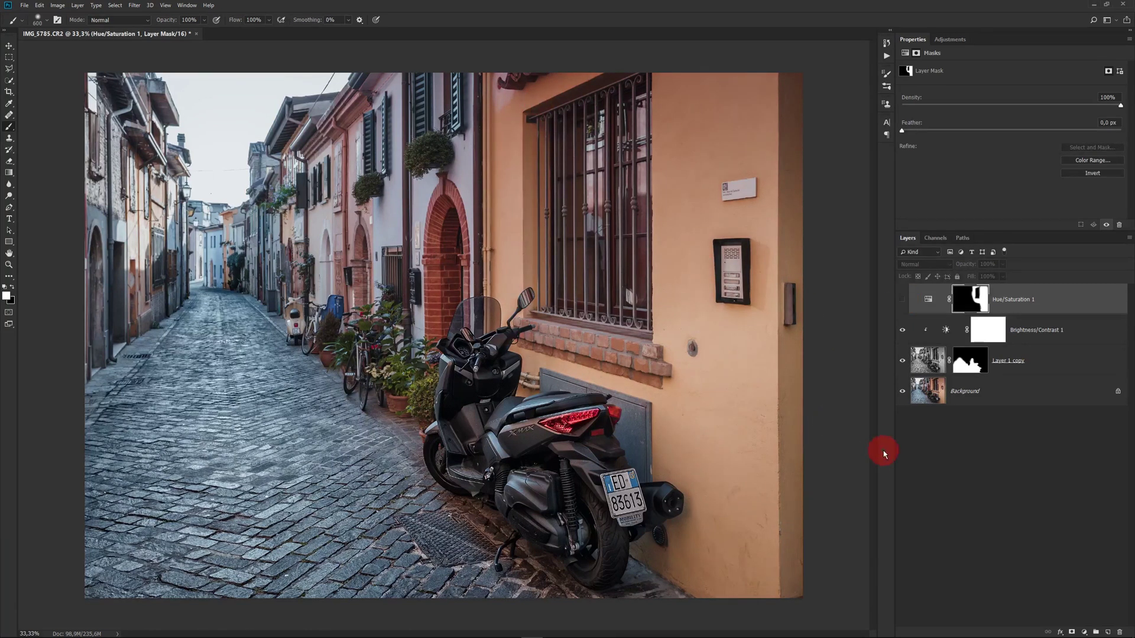
pyautogui.click(903, 300)
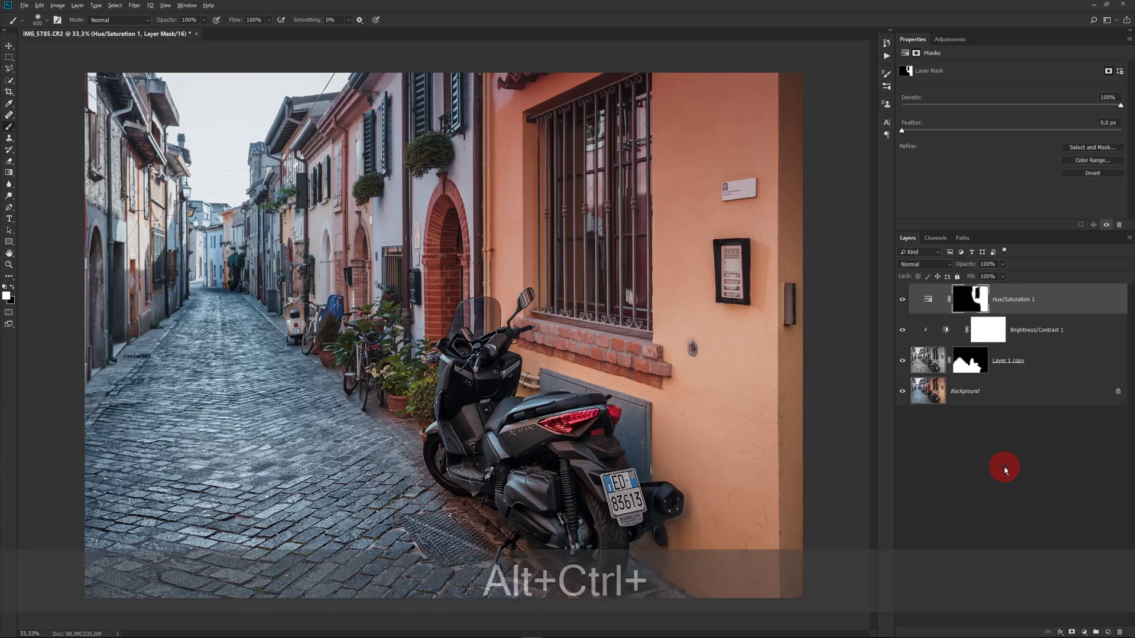
# Stamp all visible layers into a merged Layer 1 with Ctrl+Alt+Shift+E.
pyautogui.hotkey('ctrl', 'alt', 'shift', 'e')
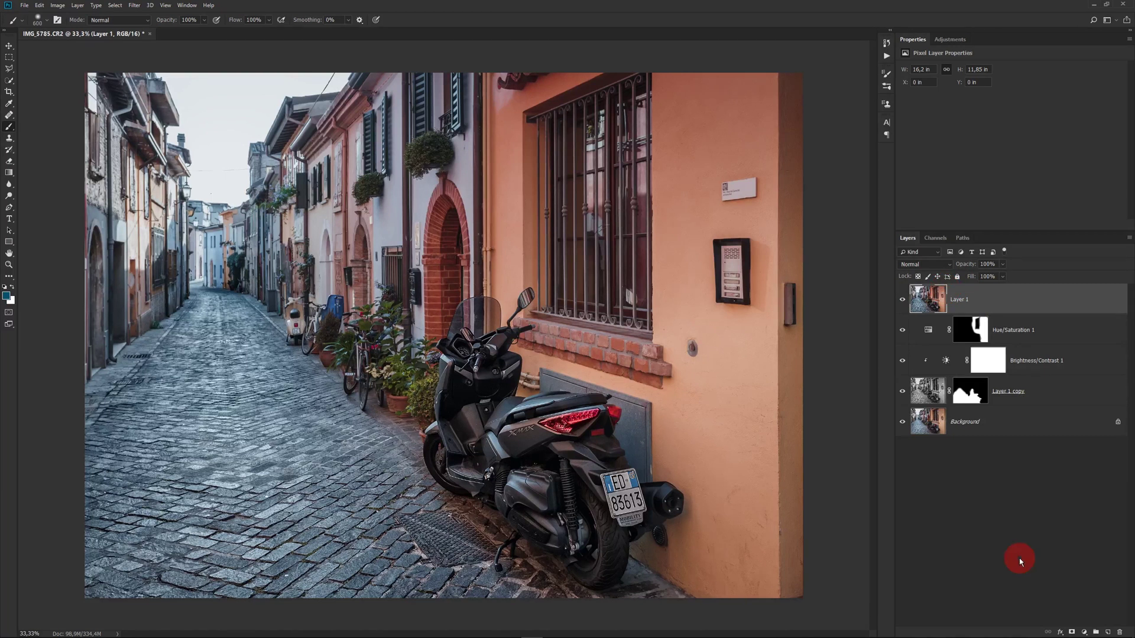
pyautogui.click(1084, 632)
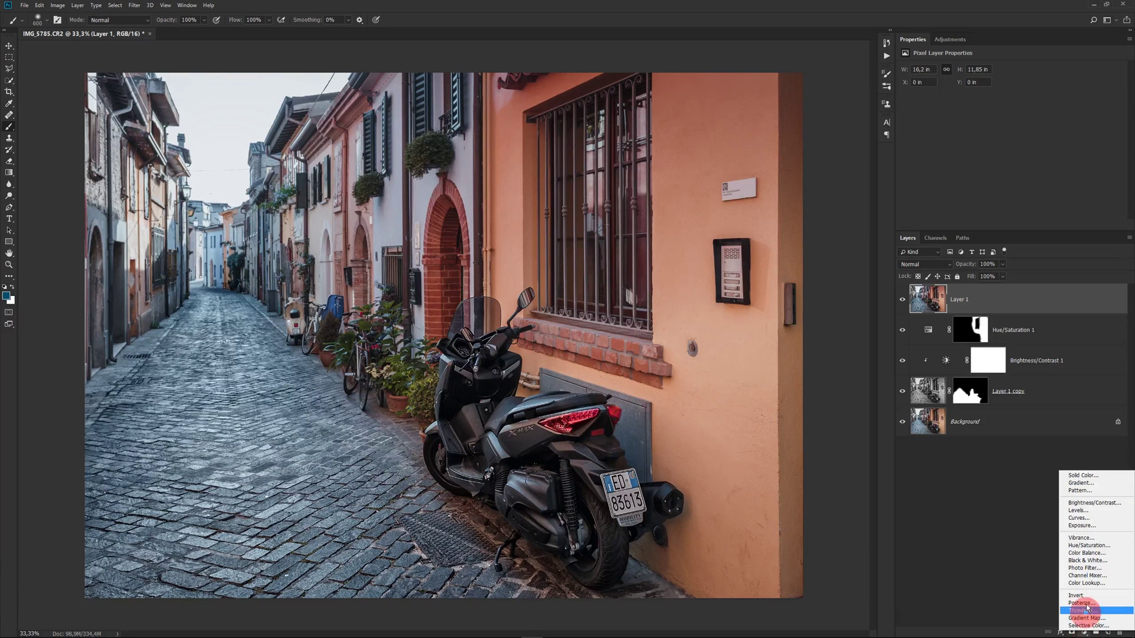
# Add three Solid Color fill layers in dark blue, bright green and orange.
pyautogui.click(1092, 473)
pyautogui.click(1030, 225)
pyautogui.click(1083, 632)
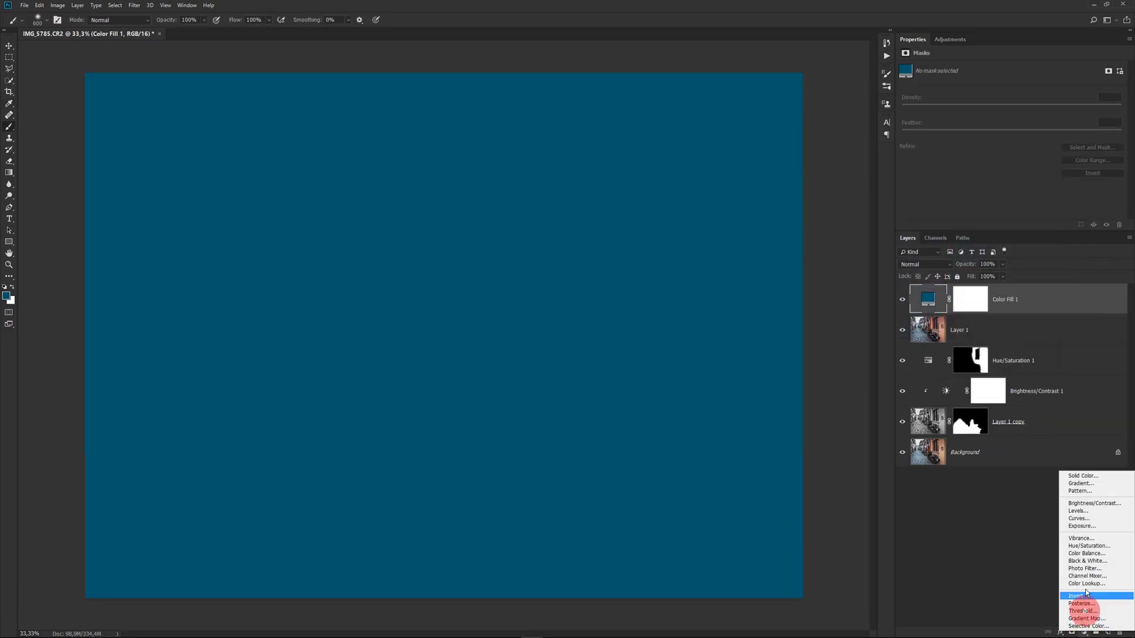
pyautogui.click(1093, 476)
pyautogui.moveTo(956, 278)
pyautogui.mouseDown()
pyautogui.moveTo(956, 307)
pyautogui.moveTo(956, 242)
pyautogui.mouseUp()
pyautogui.click(1030, 224)
pyautogui.click(1083, 633)
pyautogui.click(1093, 473)
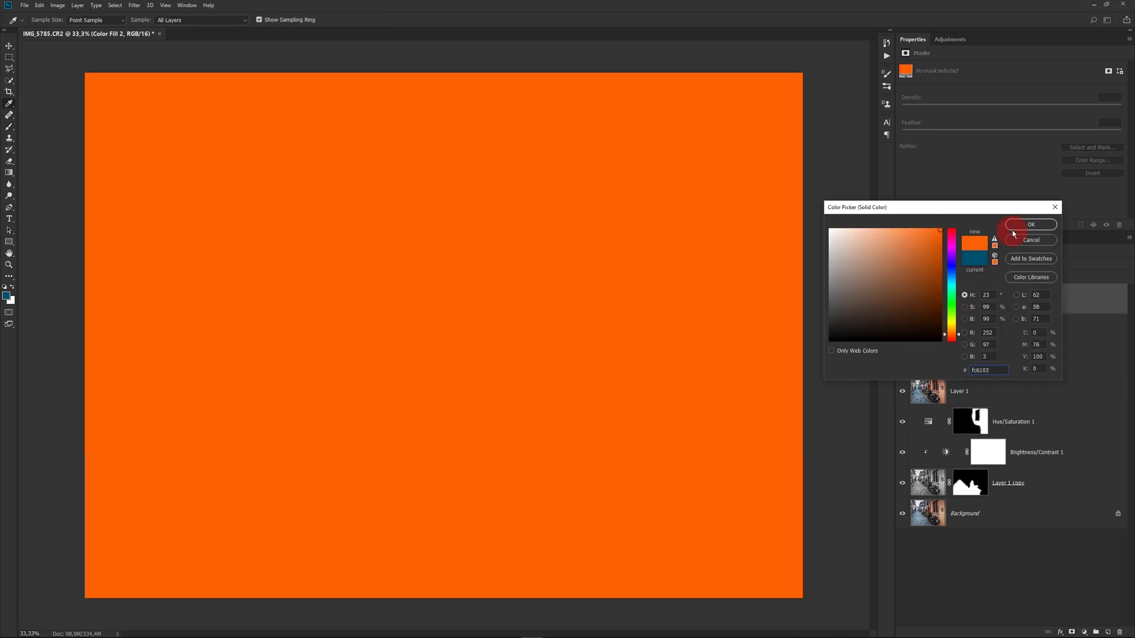
pyautogui.click(1031, 224)
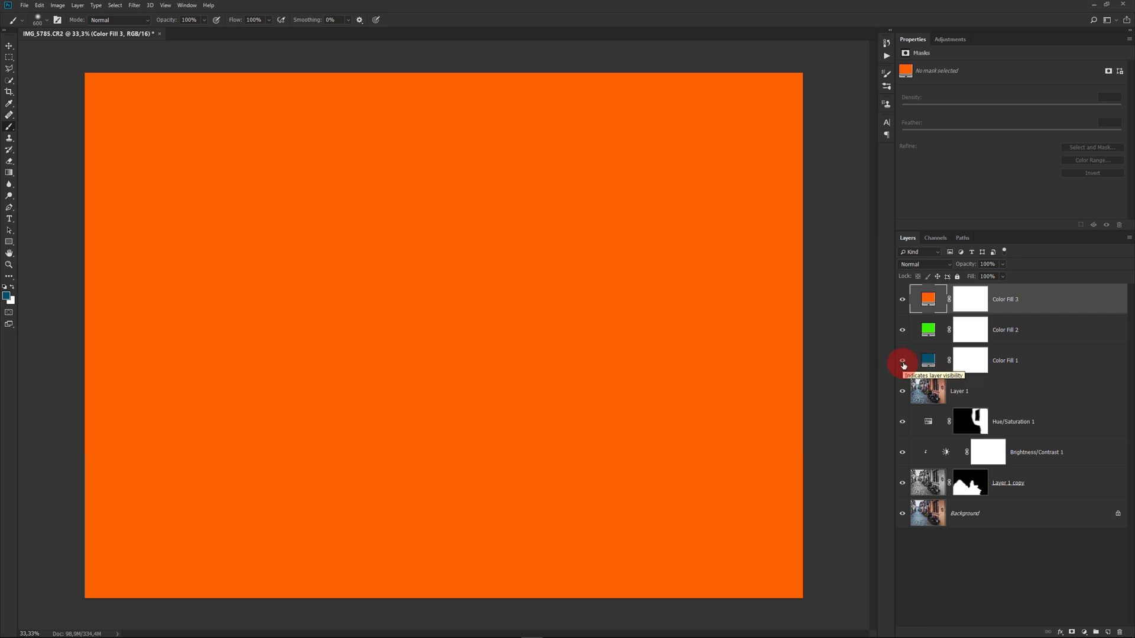
# Toggle each colour fill layer's visibility to compare them, then select Color Fill 2's mask.
pyautogui.click(903, 361)
pyautogui.click(902, 361)
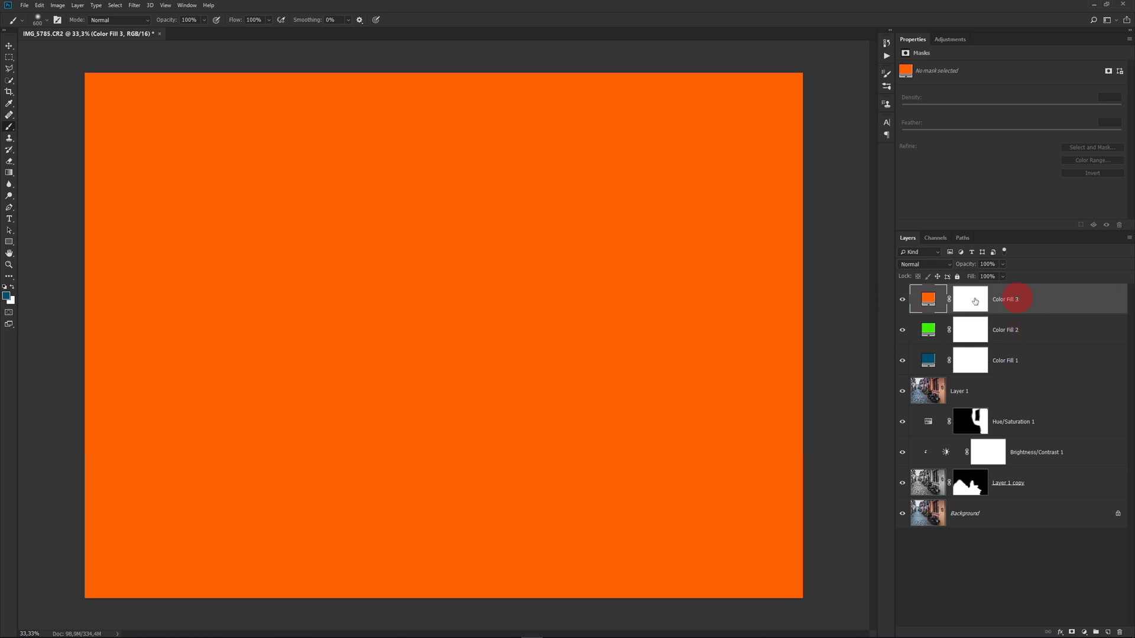
pyautogui.click(903, 301)
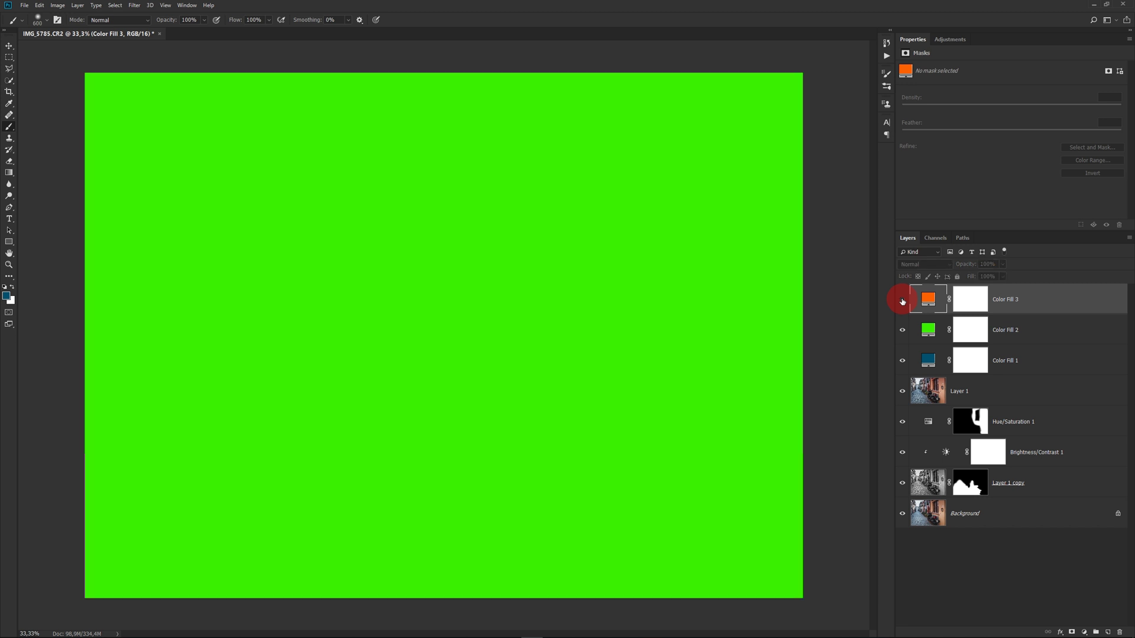
pyautogui.click(902, 330)
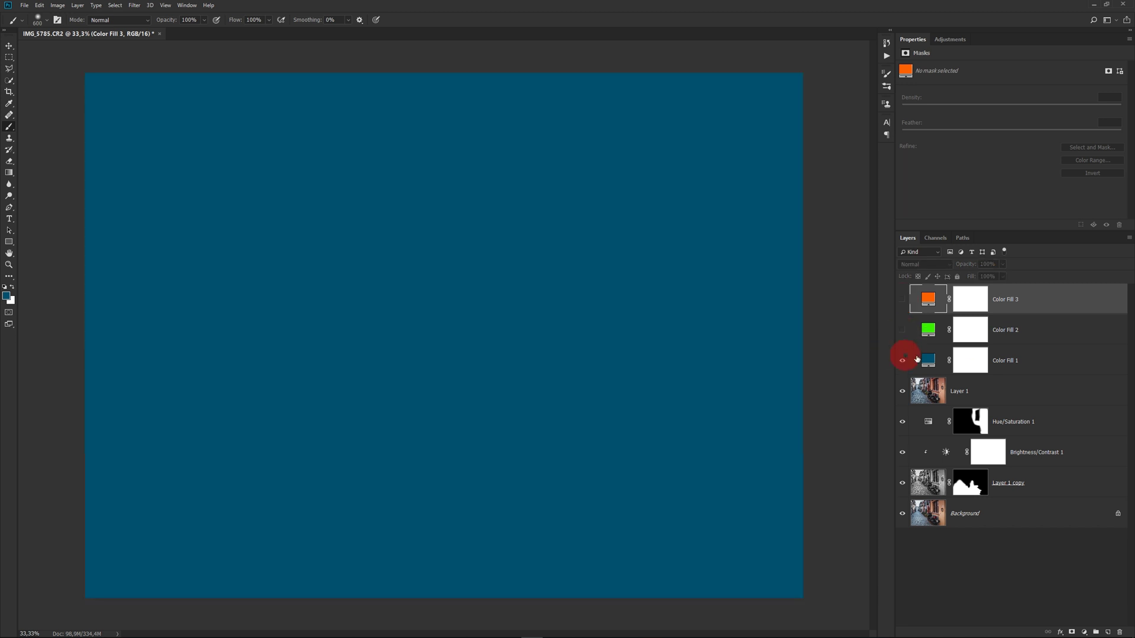
pyautogui.click(903, 329)
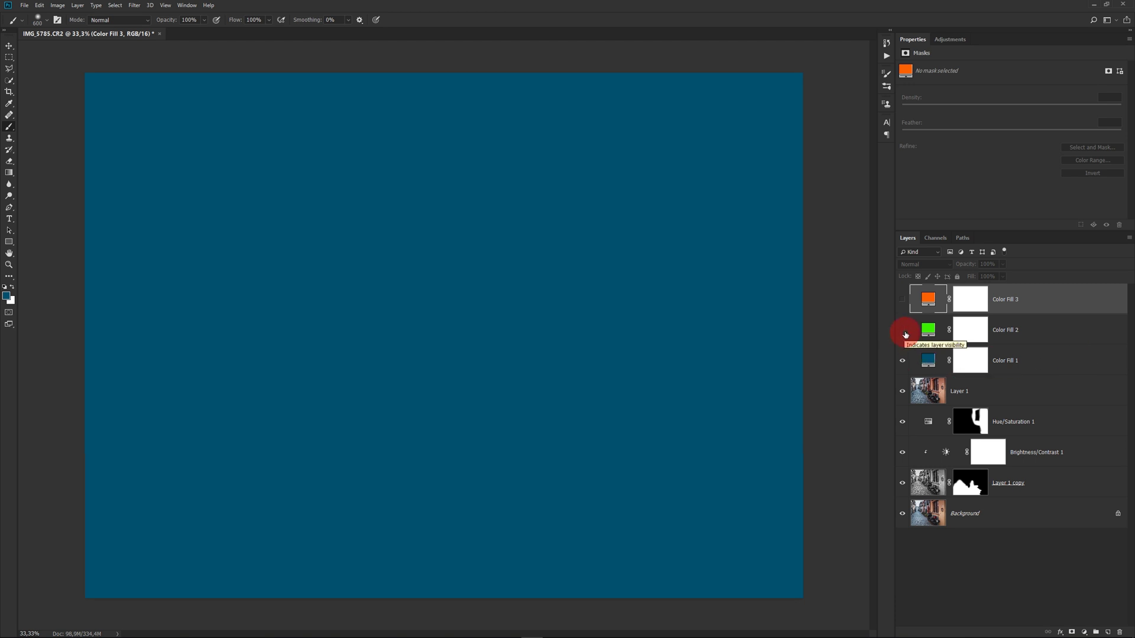
pyautogui.click(903, 299)
pyautogui.click(970, 337)
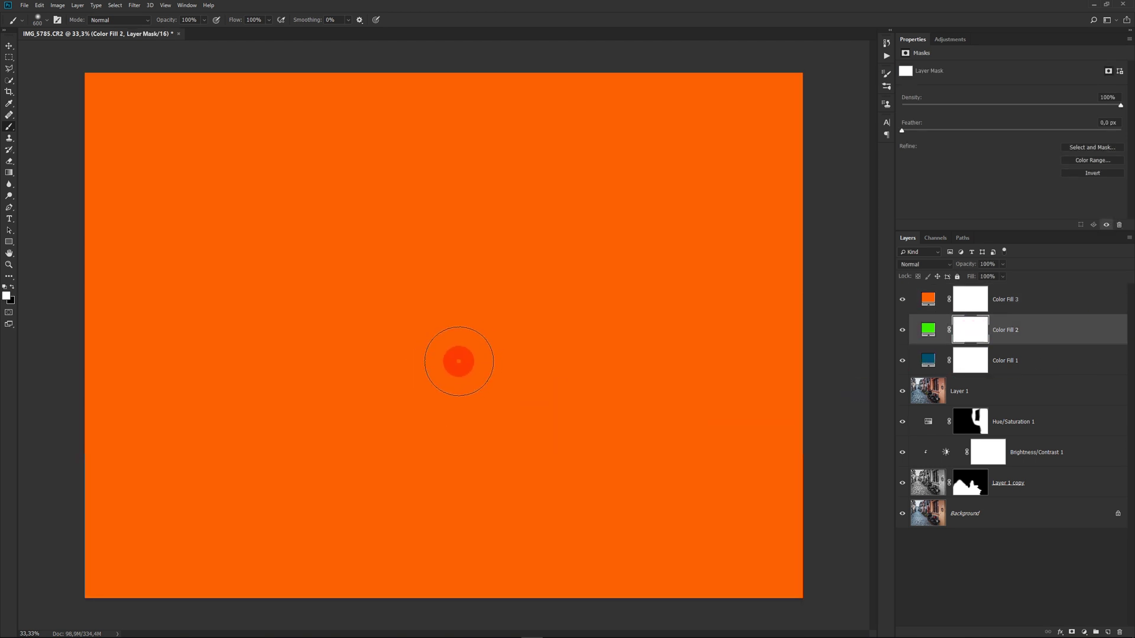
# Paint a black horizontal band across the green fill's mask, checking it with the orange fill toggled.
pyautogui.click(12, 287)
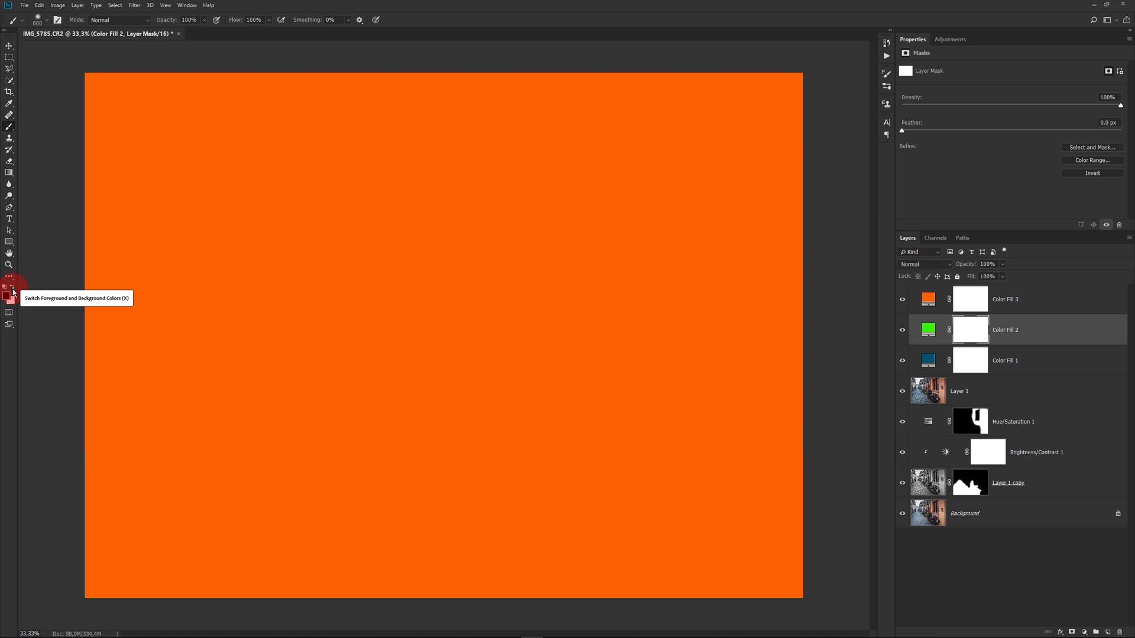
pyautogui.moveTo(32, 147)
pyautogui.mouseDown()
pyautogui.moveTo(368, 330)
pyautogui.moveTo(966, 334)
pyautogui.mouseUp()
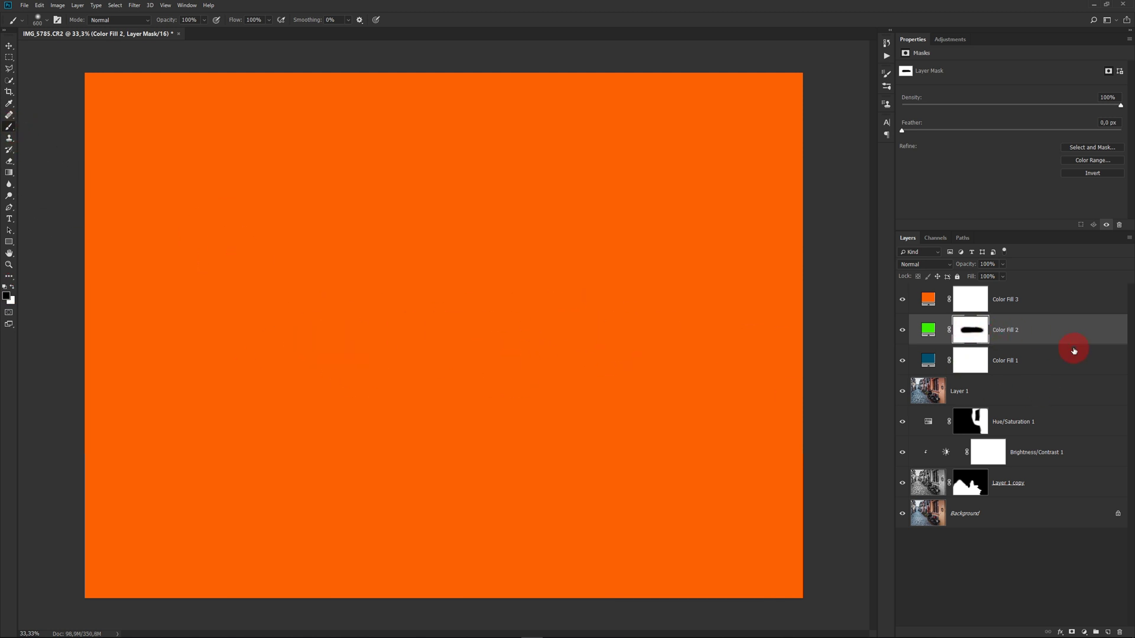
pyautogui.click(903, 301)
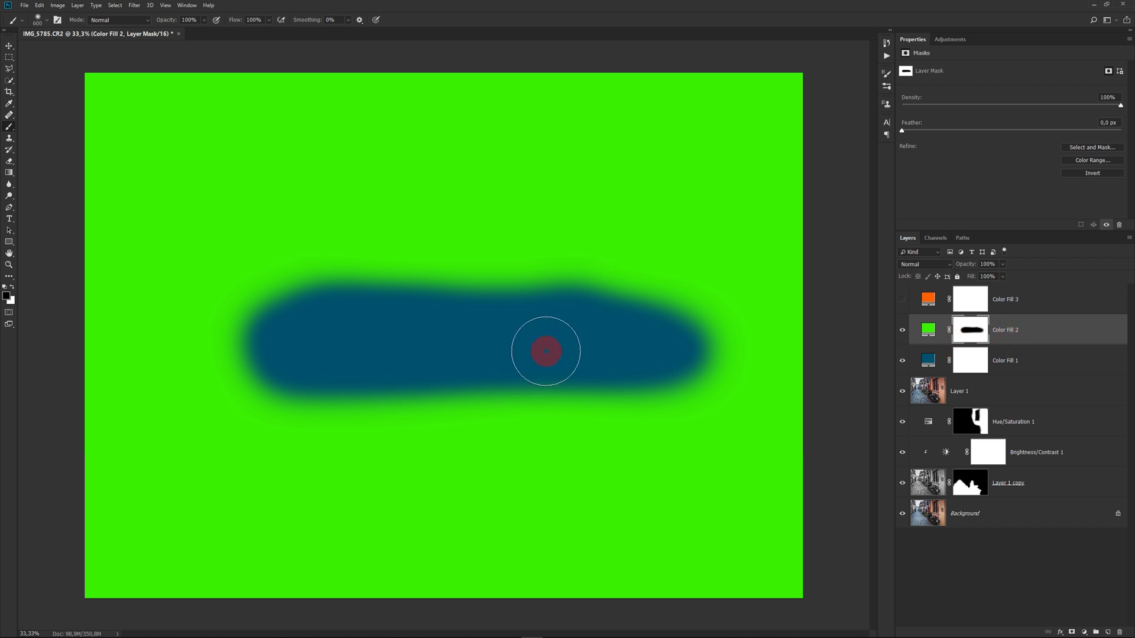
pyautogui.click(902, 299)
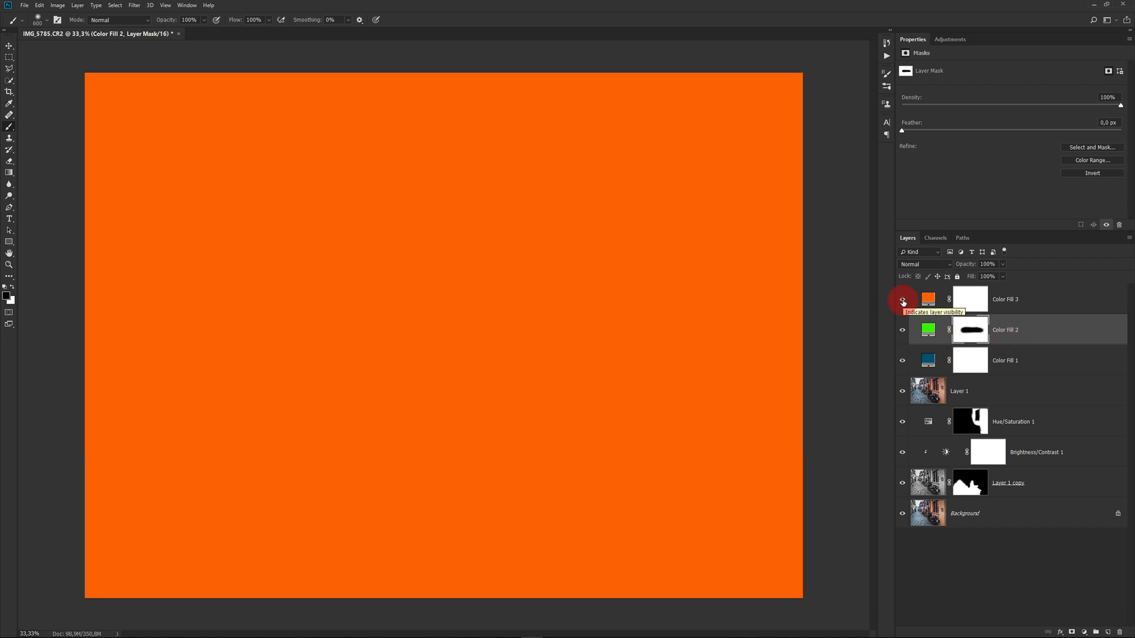
pyautogui.click(903, 301)
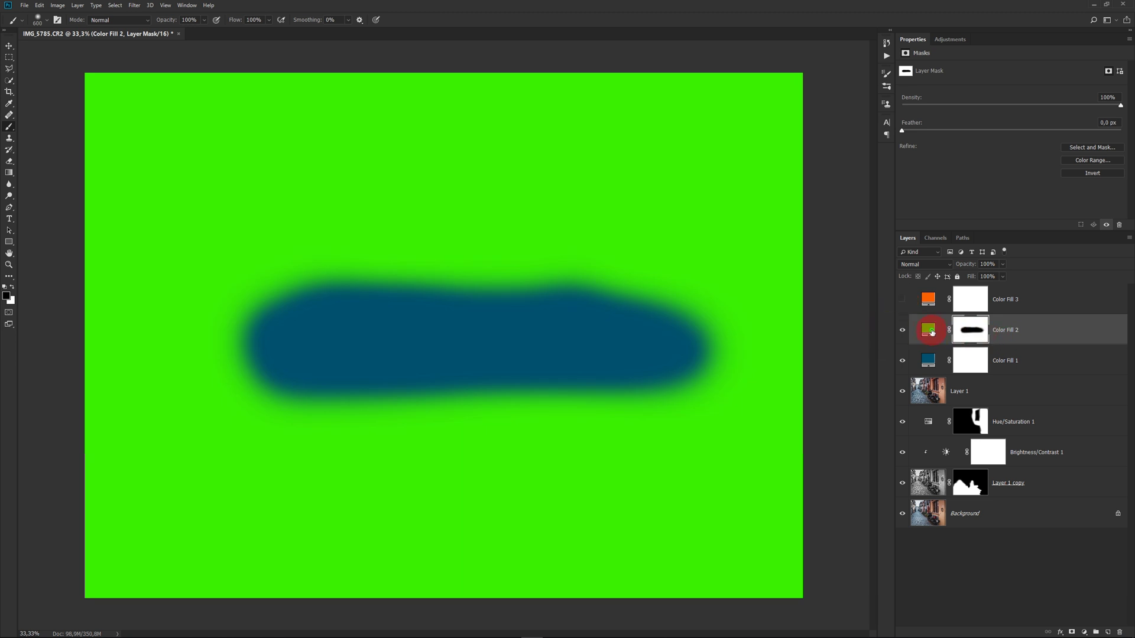
pyautogui.click(902, 301)
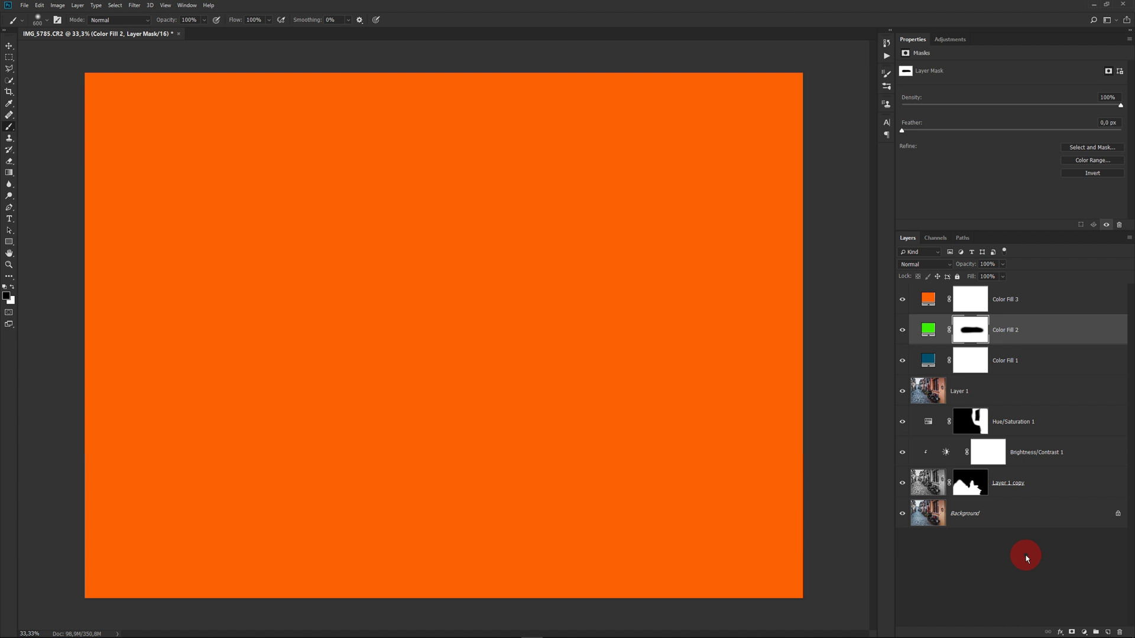
# Hide all three colour fill layers to reveal the street photo.
pyautogui.click(902, 299)
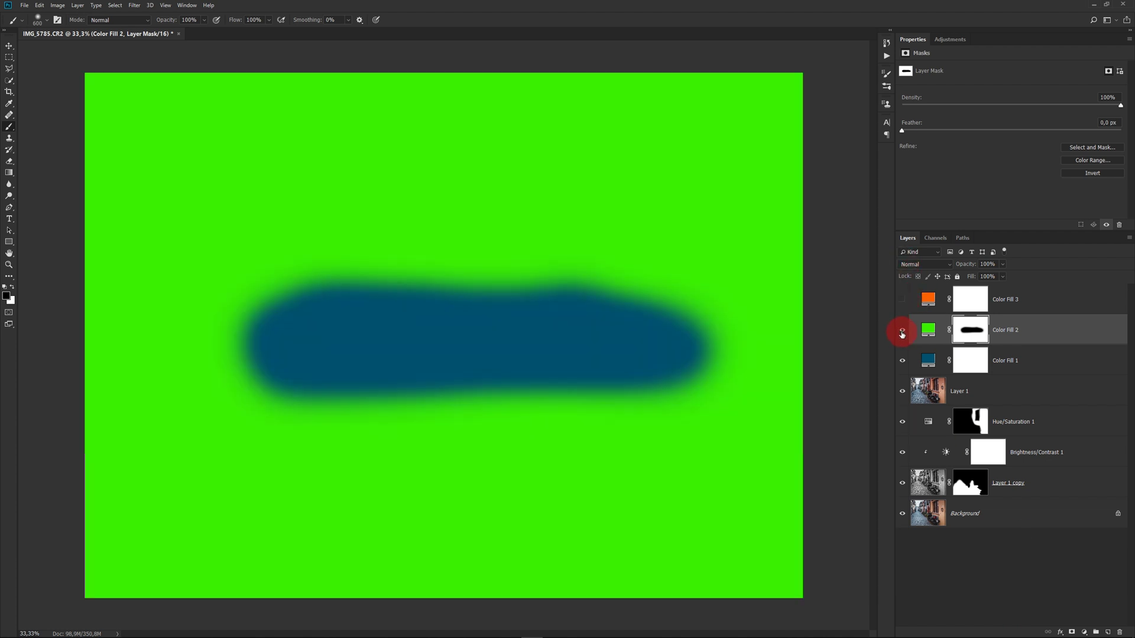
pyautogui.click(902, 332)
pyautogui.click(902, 360)
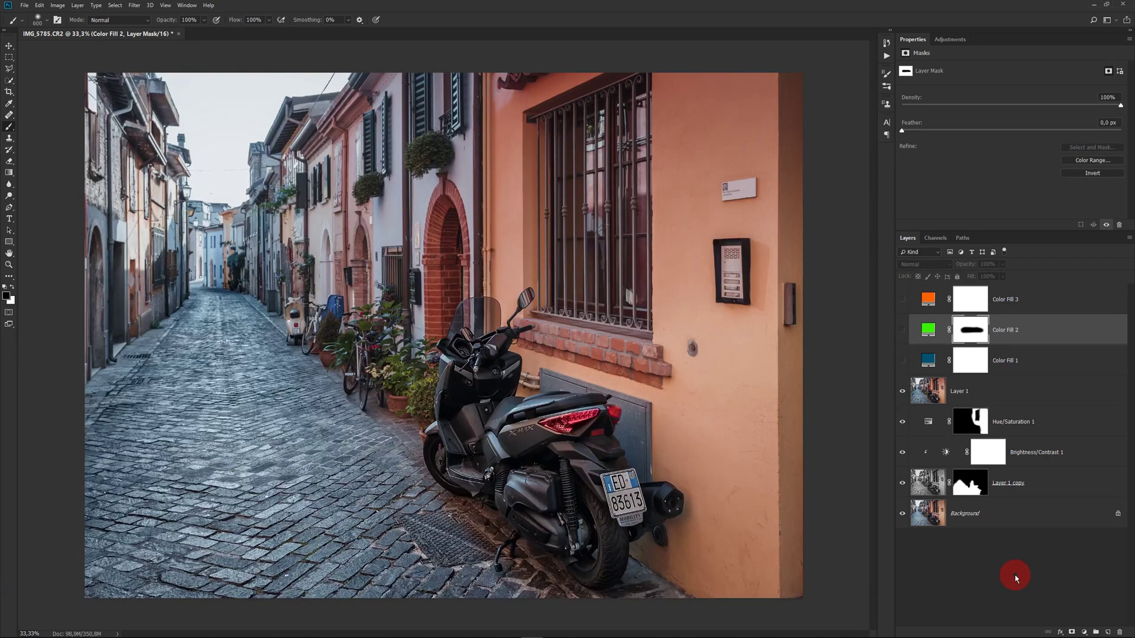